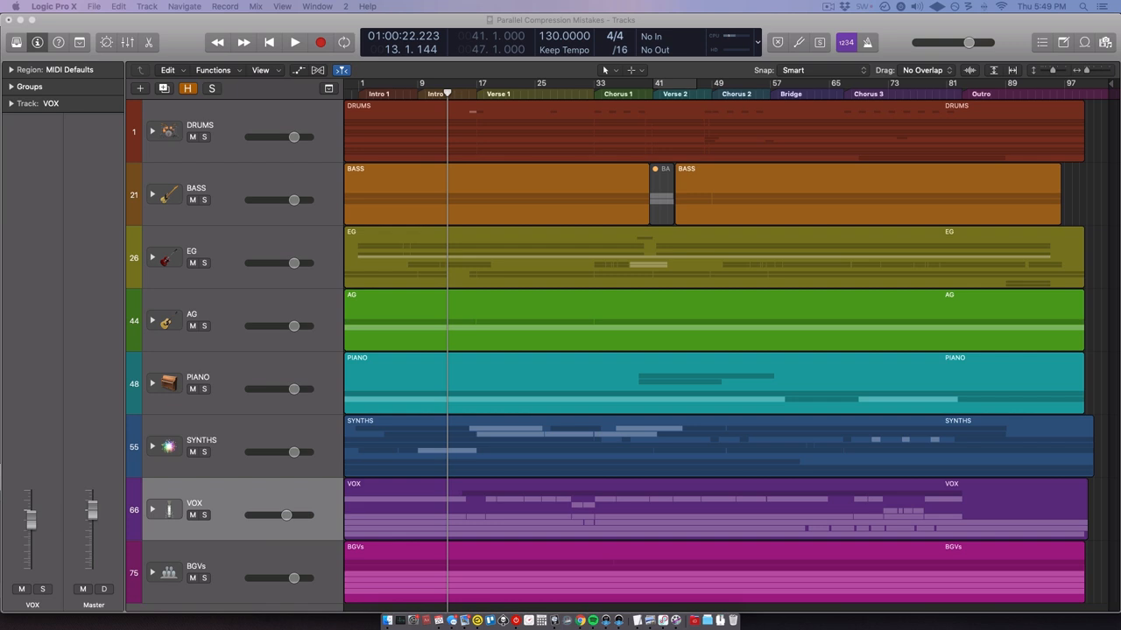
Step: Solo Lead Vocals inside the VOX folder, cycle bars 41–49 and audition the section
click(151, 512)
scroll(353, 504, down, 2)
click(354, 504)
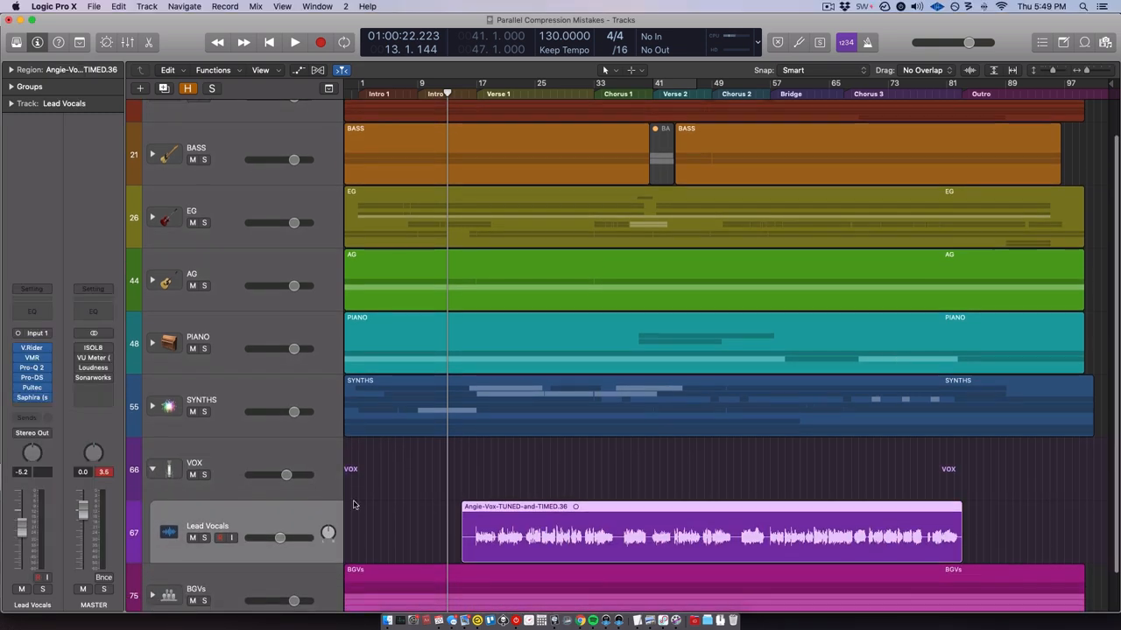
key(c)
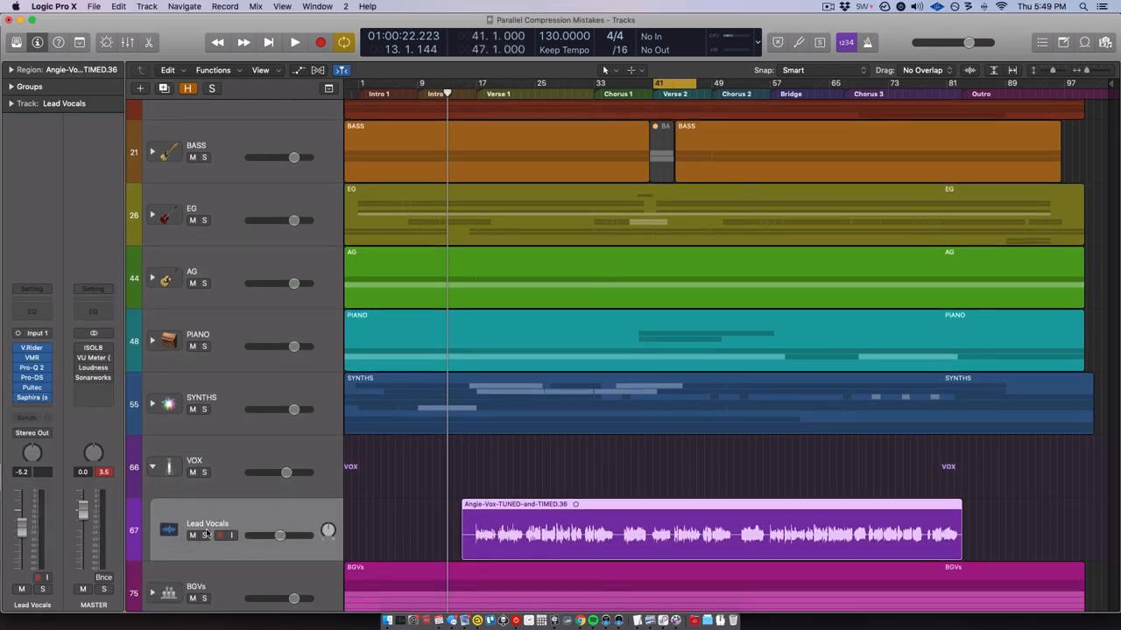
click(204, 535)
key(space)
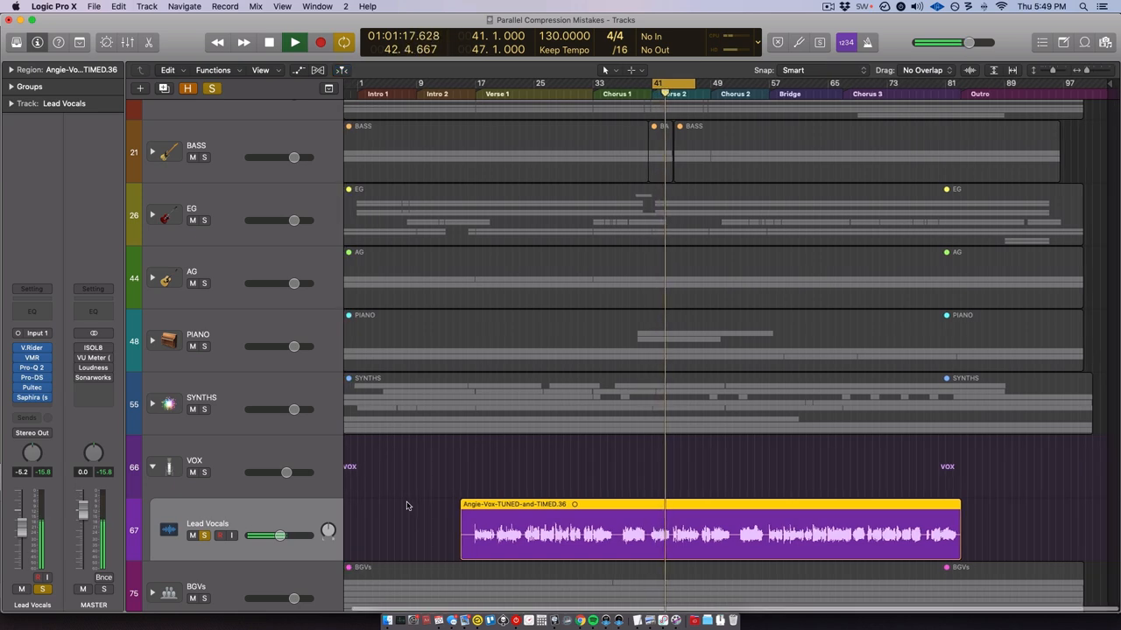
key(space)
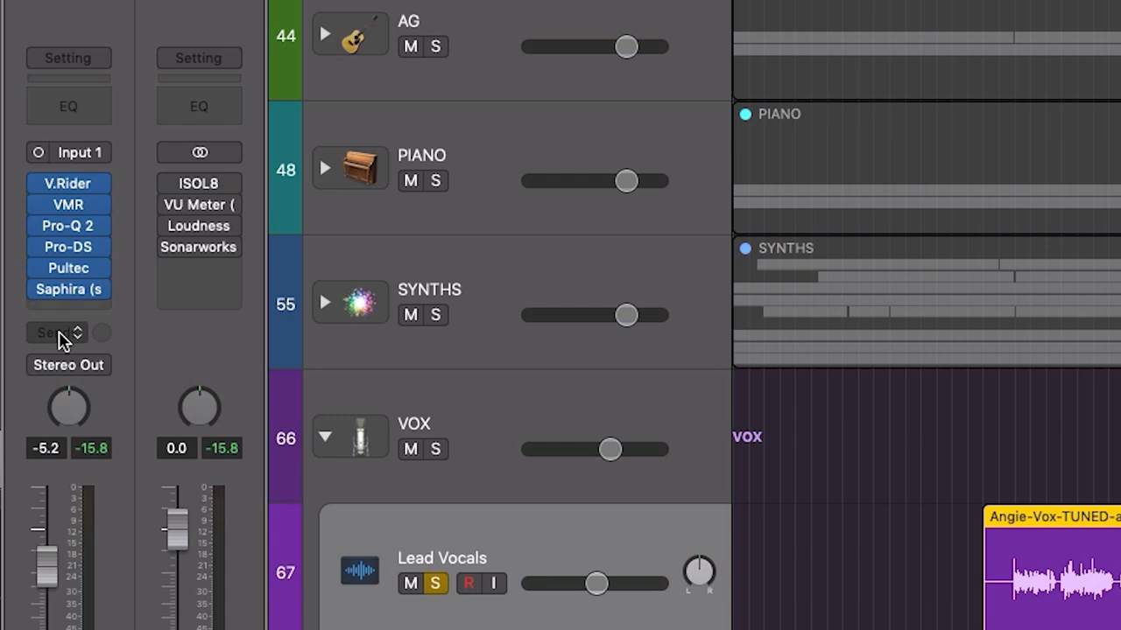
Step: Send Lead Vocals to a new aux on Bus 52 with the send level near -0.8 dB
click(58, 331)
mouse_move(52, 375)
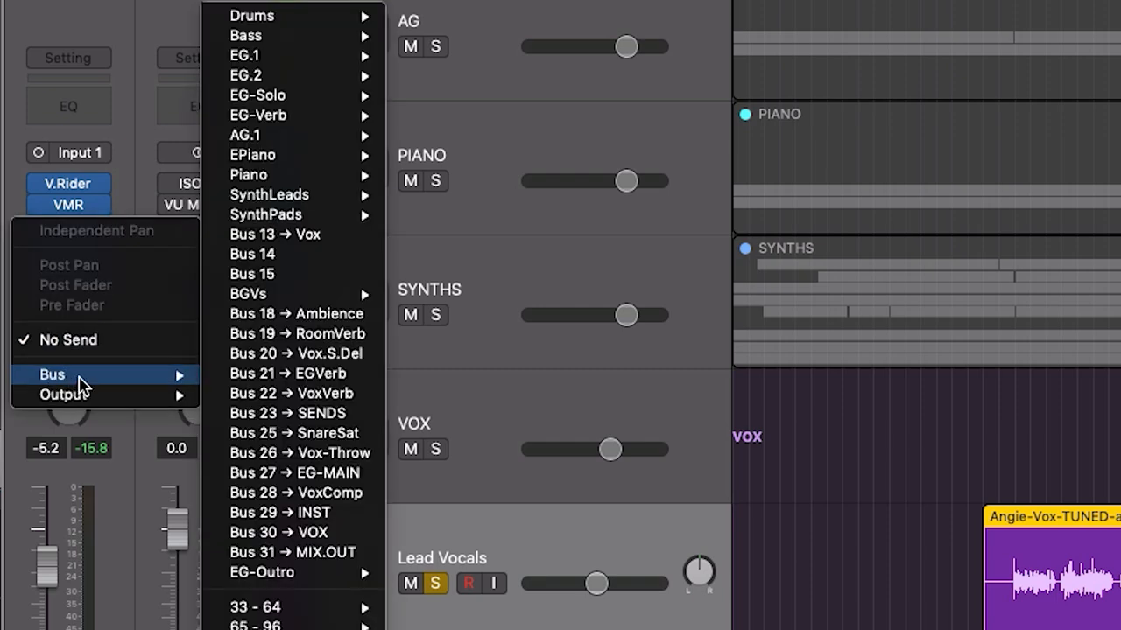
mouse_move(263, 607)
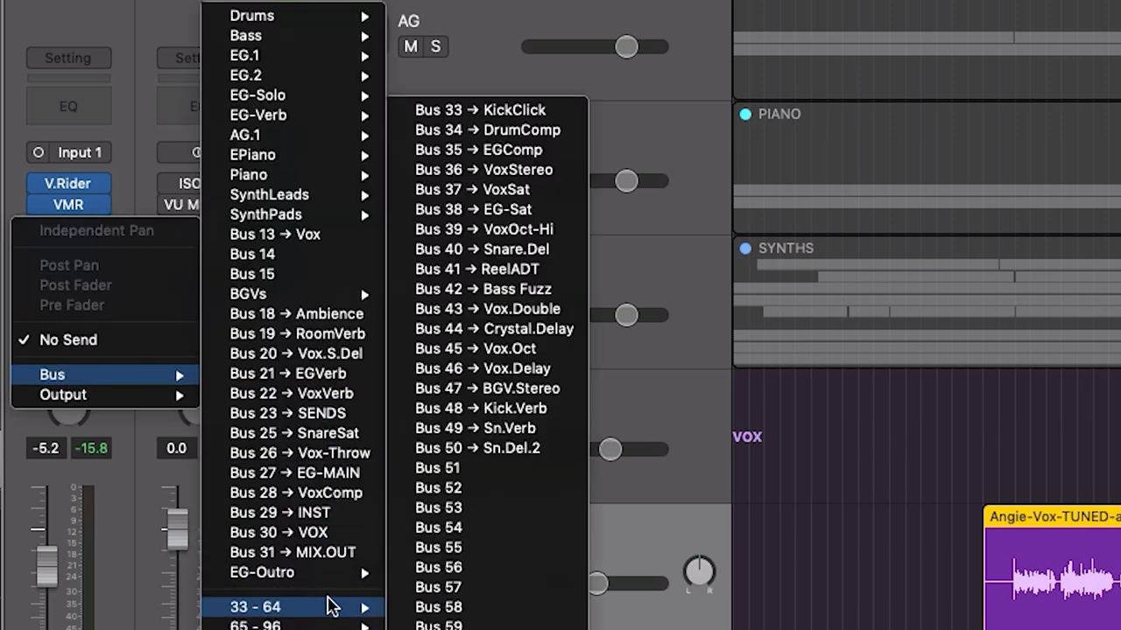
click(470, 490)
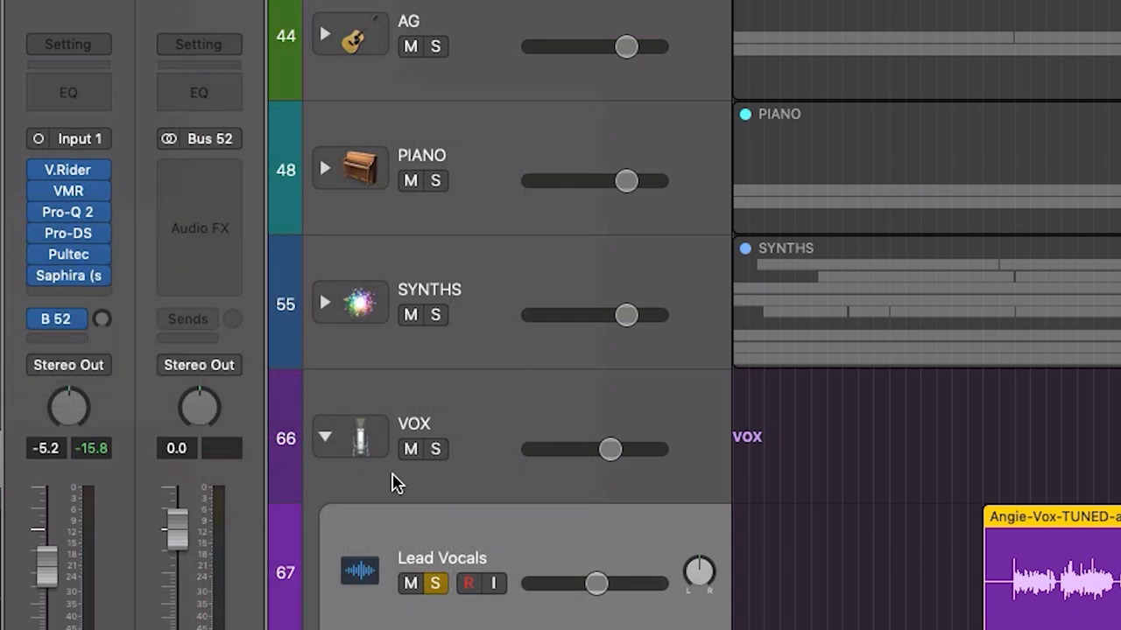
drag(102, 324, 121, 171)
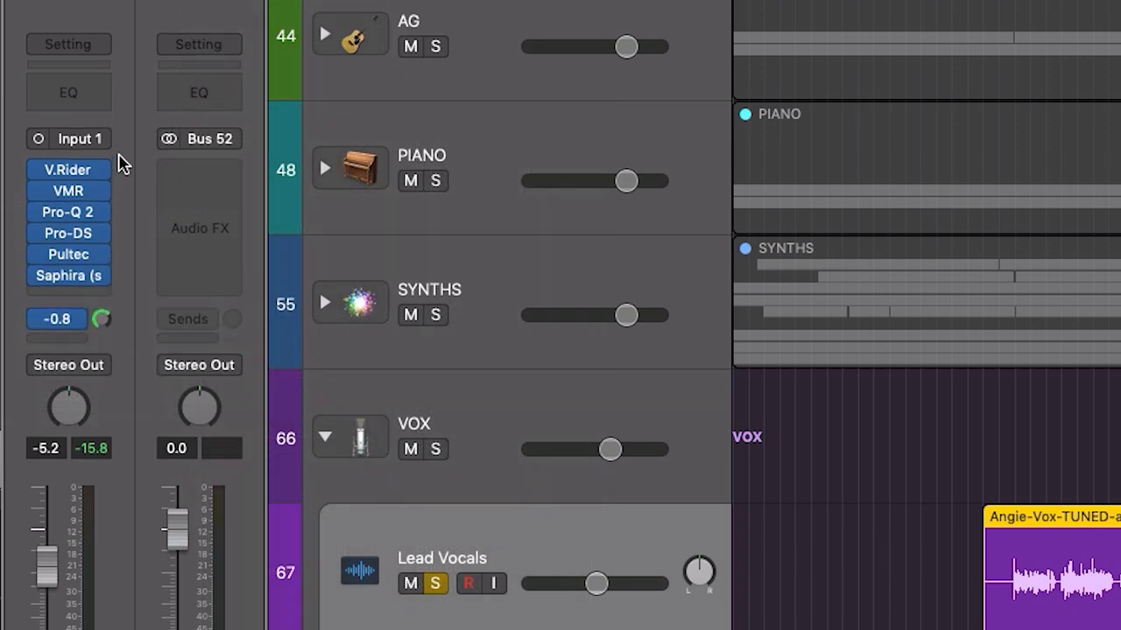
drag(121, 171, 120, 160)
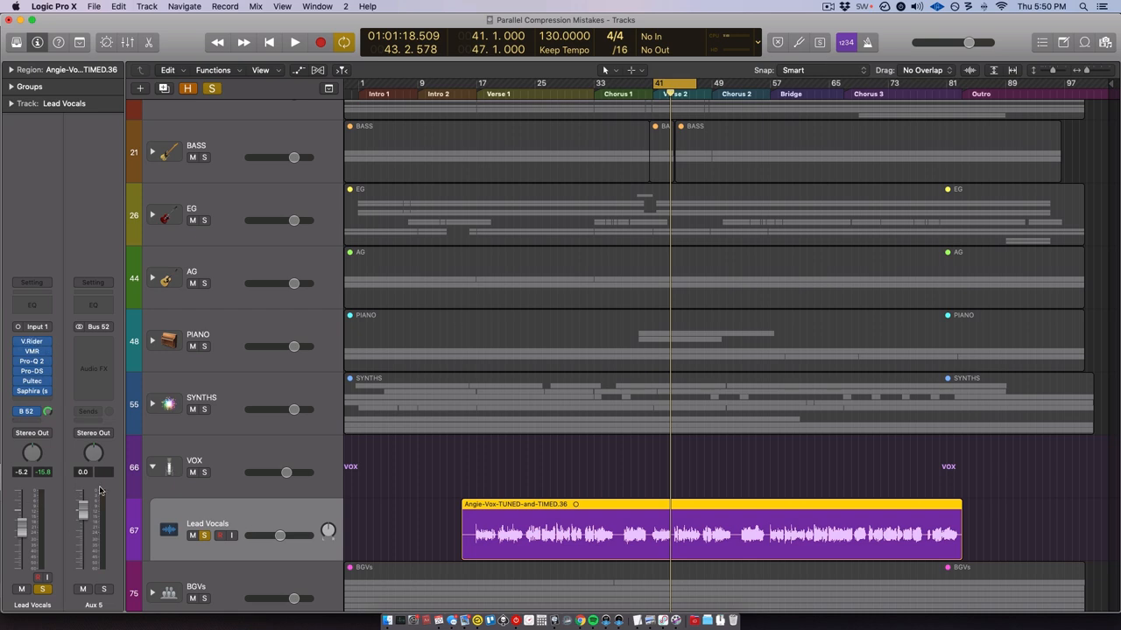
Step: Insert a stereo 1176 on the Bus 52 aux, pushing input harder and pulling output down
click(96, 341)
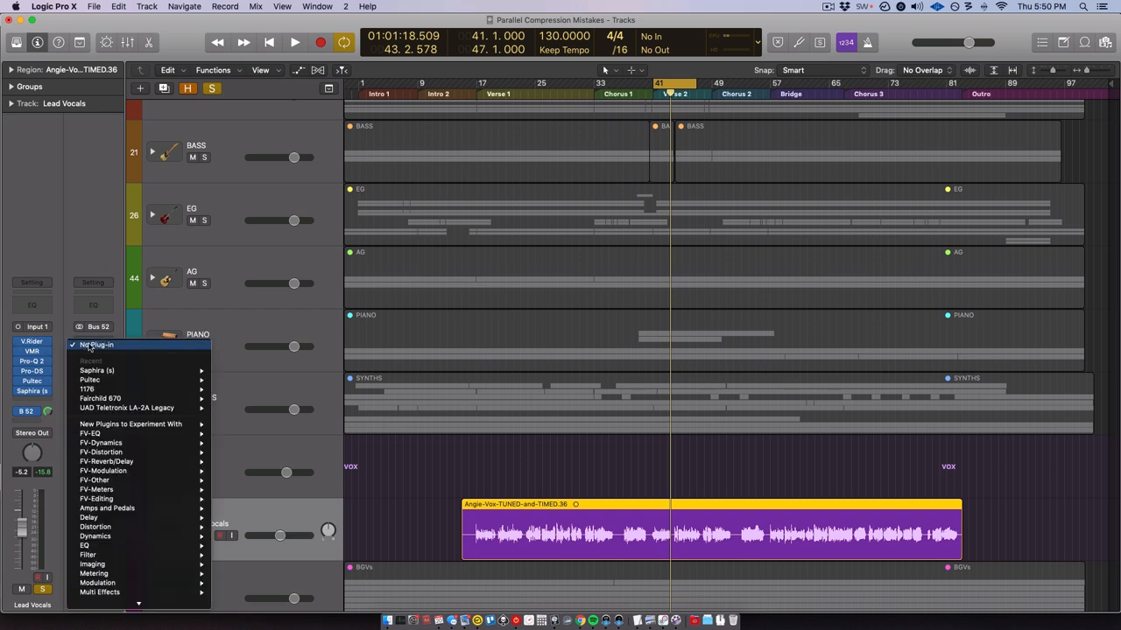
mouse_move(96, 389)
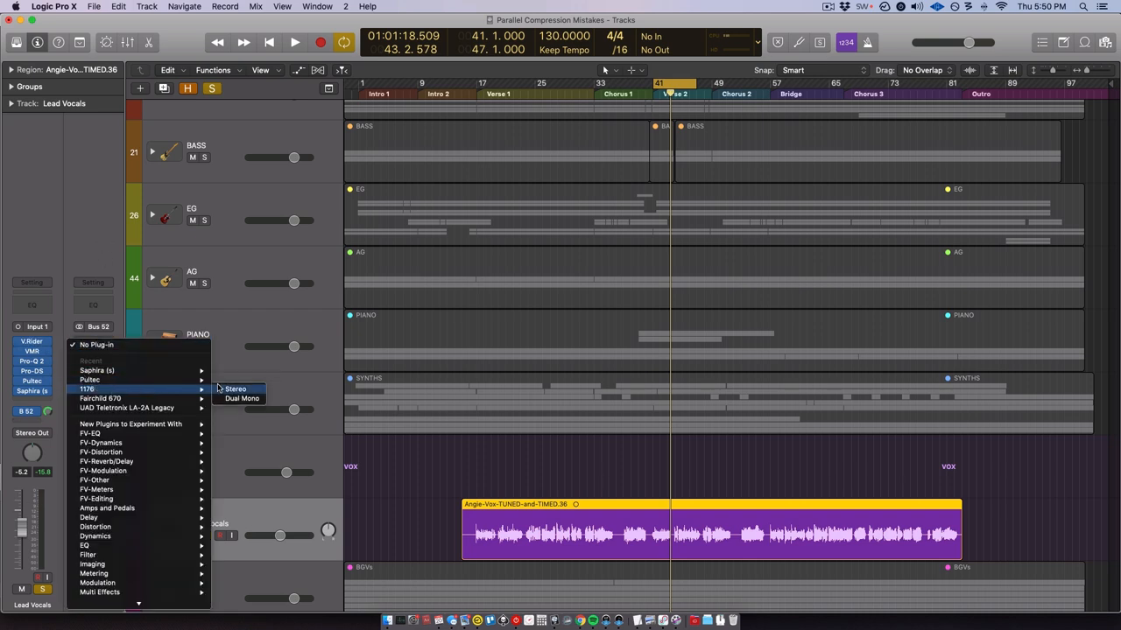
click(234, 389)
drag(237, 41, 338, 247)
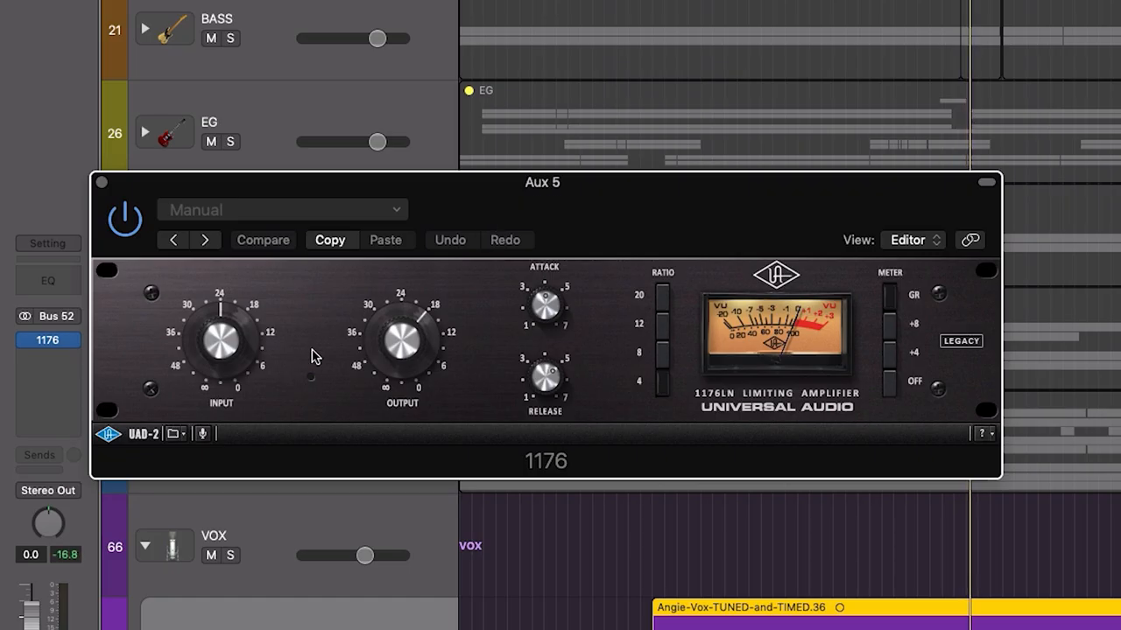
drag(220, 340, 224, 315)
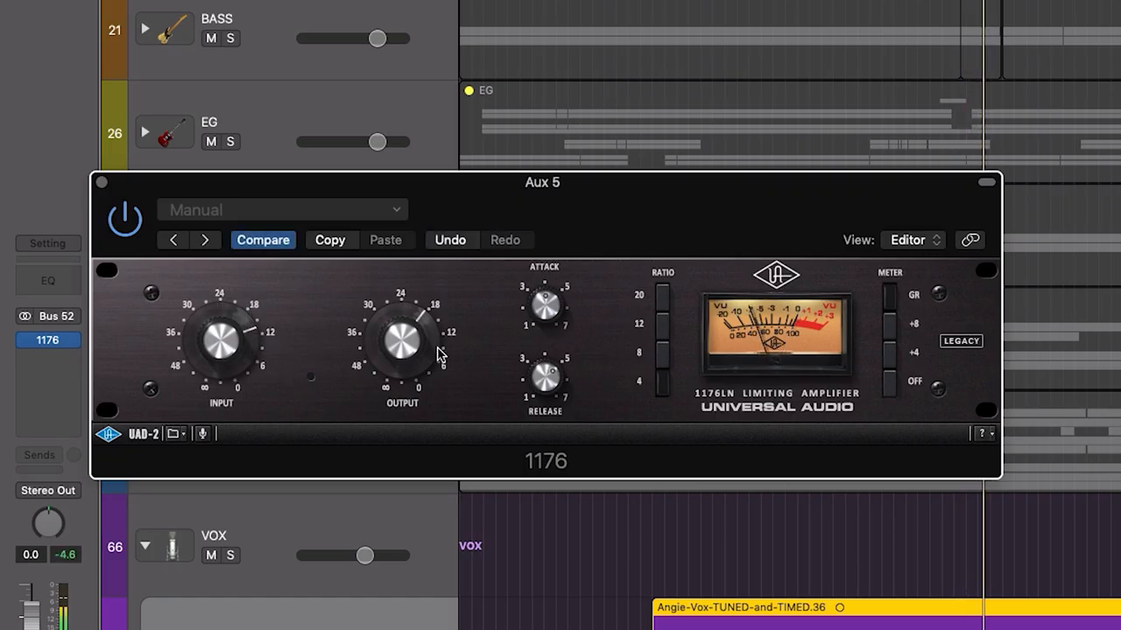
drag(401, 339, 438, 415)
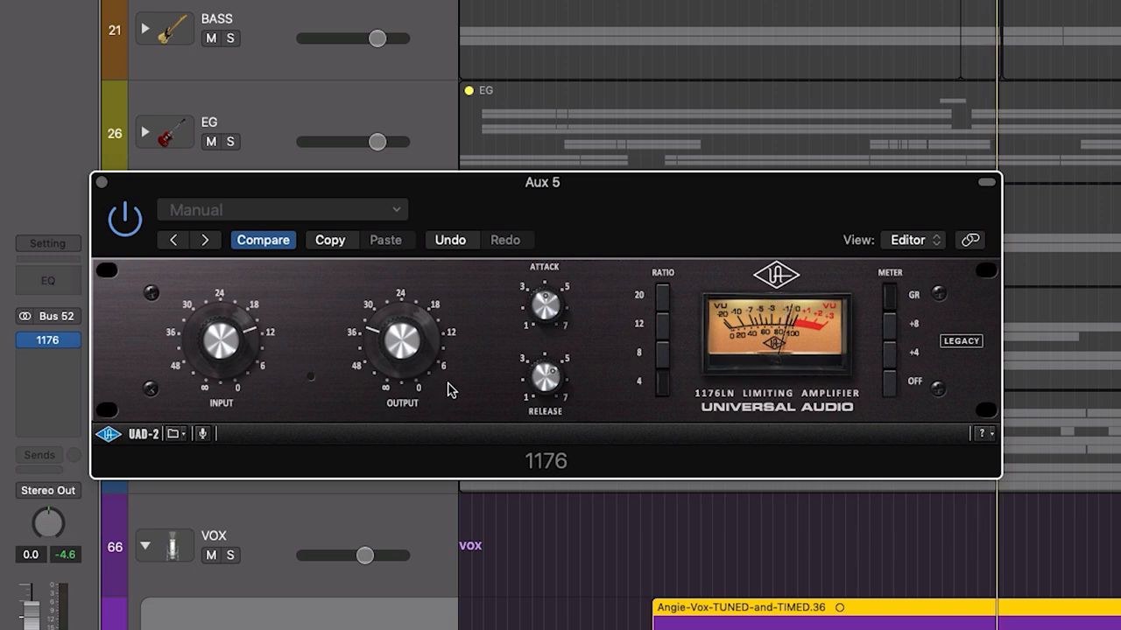
drag(547, 315, 544, 284)
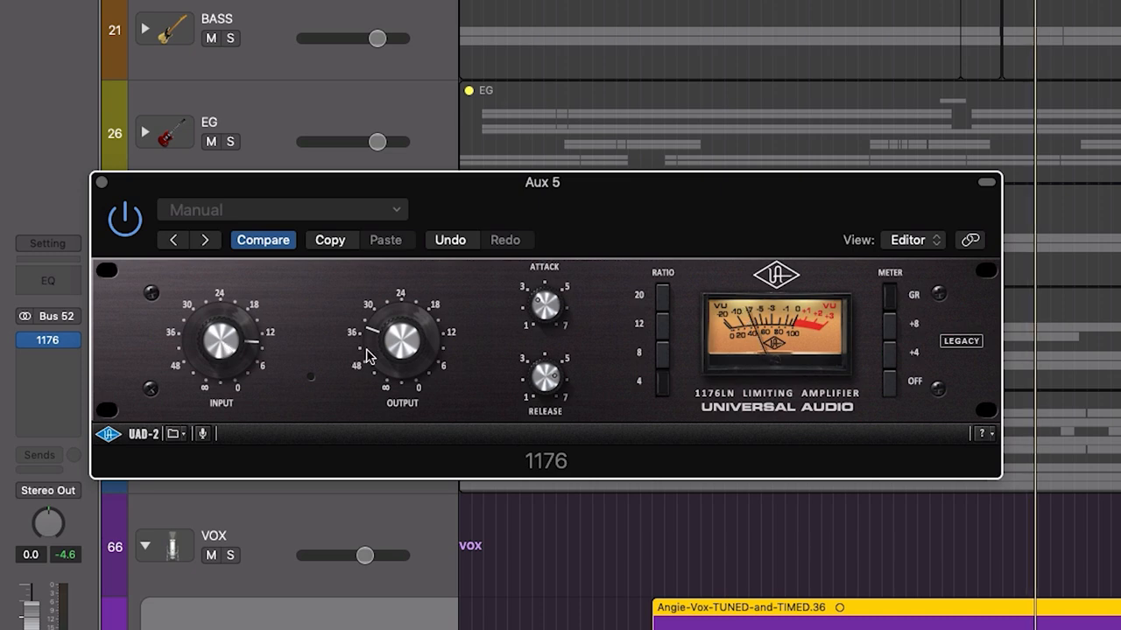
drag(362, 327, 388, 333)
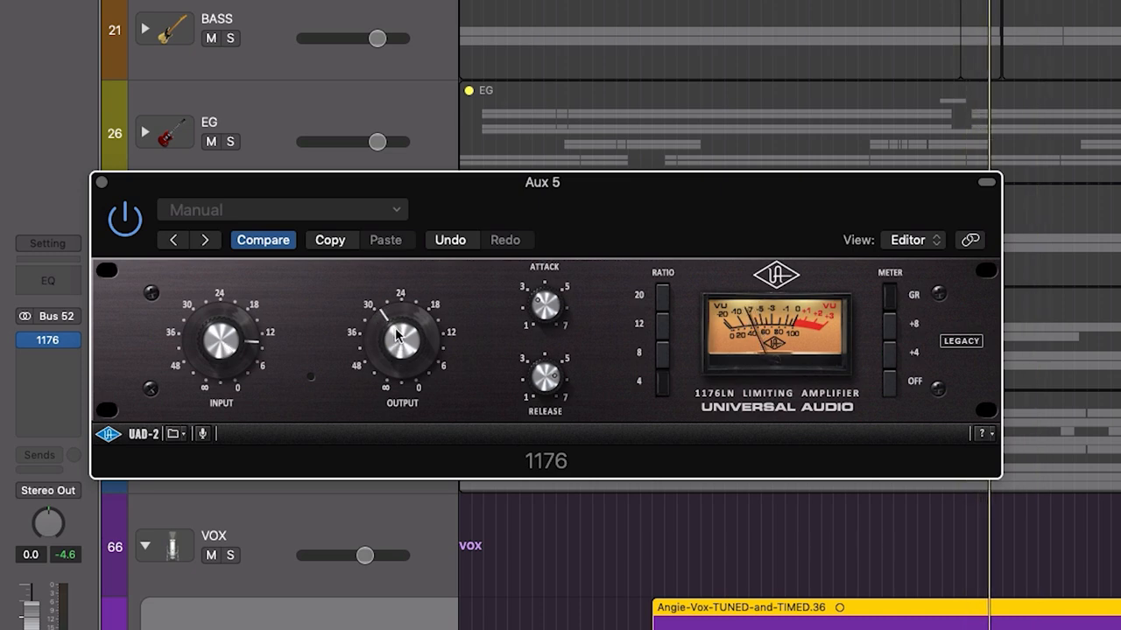
click(101, 182)
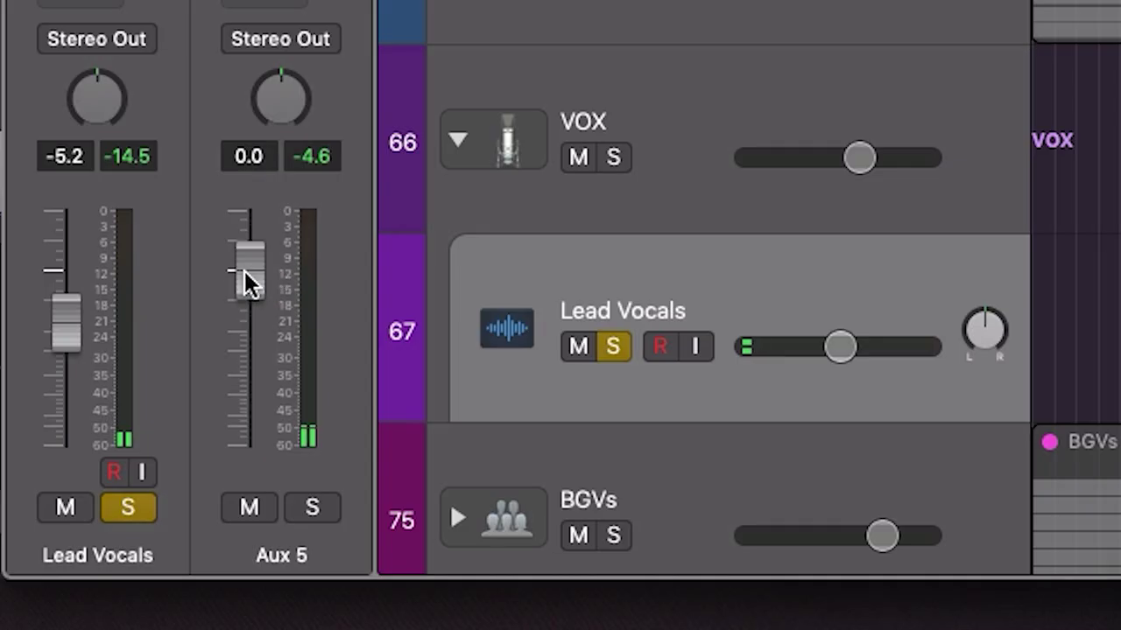
Step: Drop the Aux 5 fader to -∞, then blend it back in at about -7.2 dB
drag(83, 513, 94, 614)
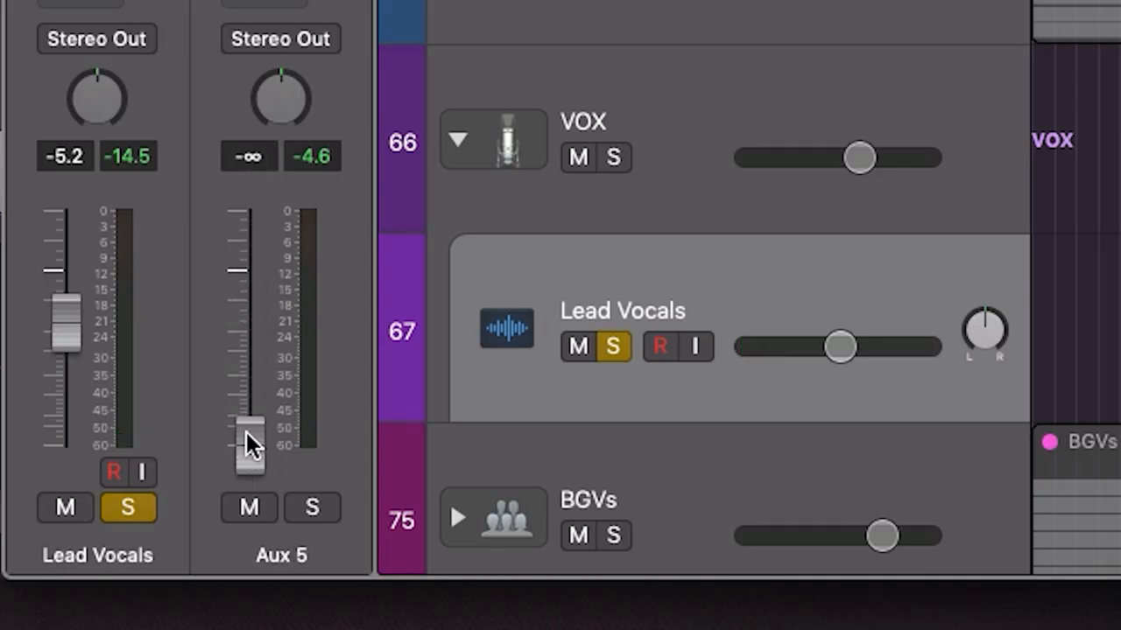
mouse_move(249, 444)
mouse_down()
mouse_move(249, 368)
mouse_move(262, 337)
mouse_up()
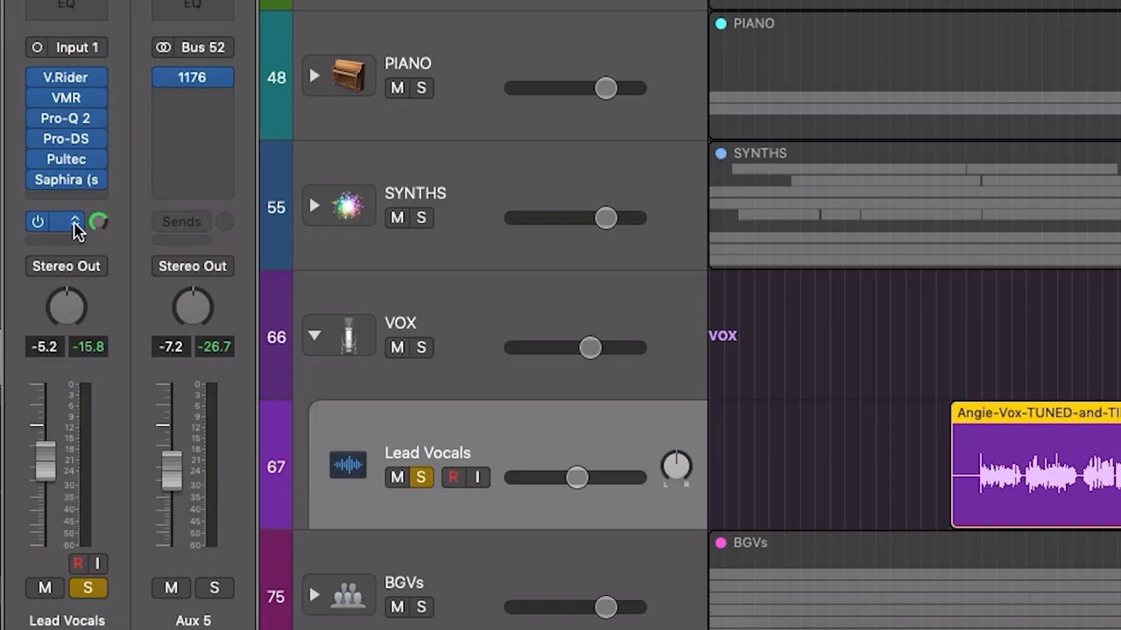
Step: Nudge the Lead Vocals level and try the Bus 52 send as pre-fader
click(21, 410)
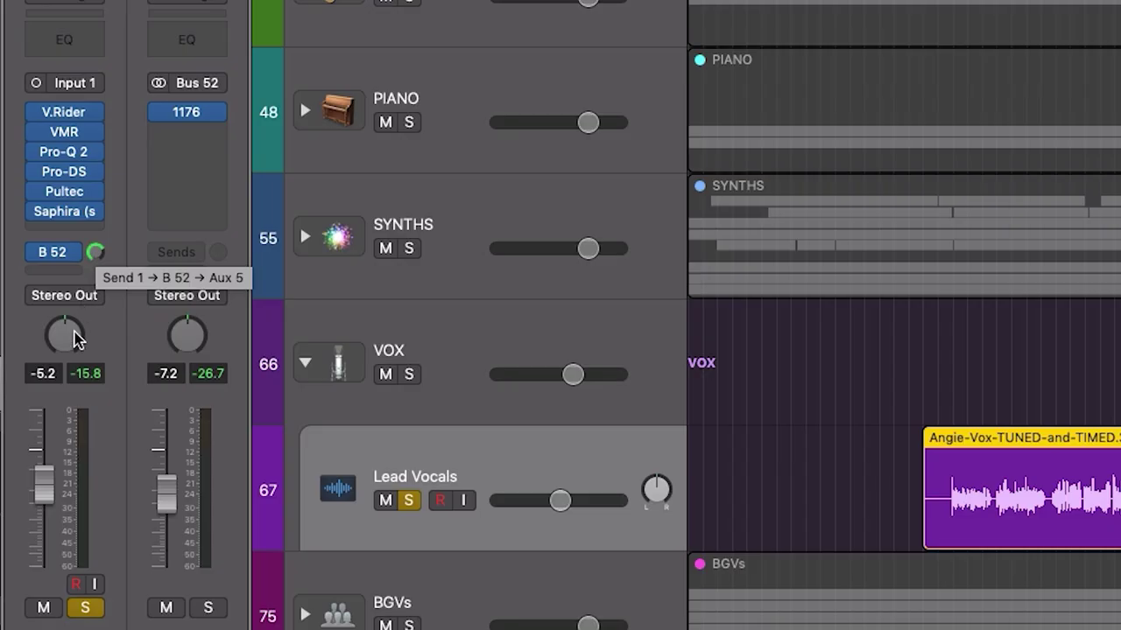
drag(39, 450, 44, 477)
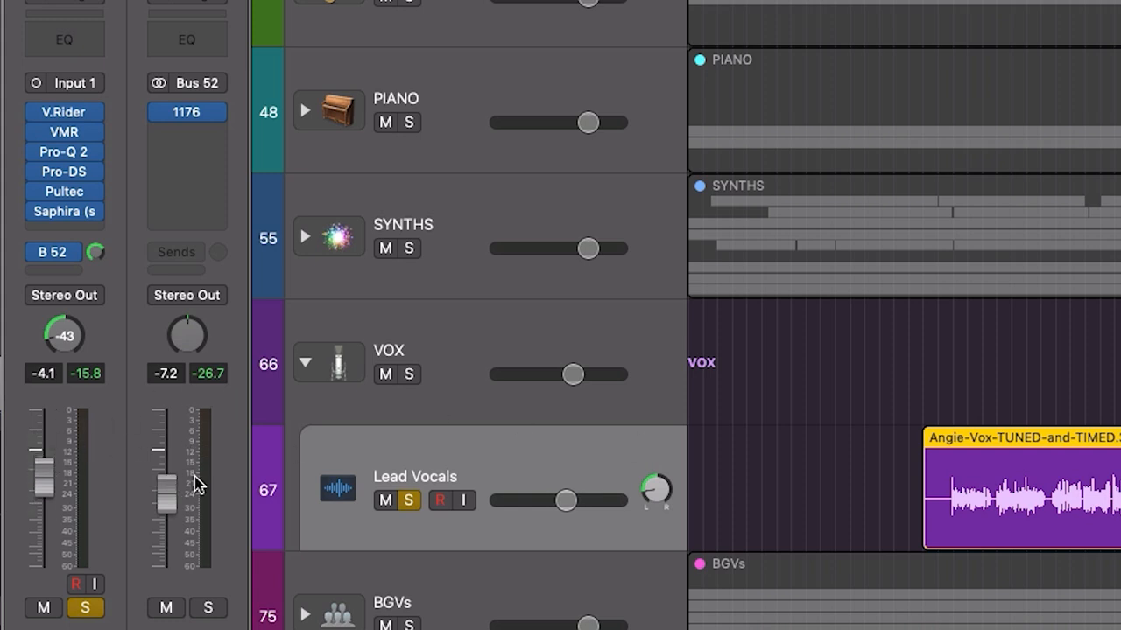
drag(44, 479, 44, 475)
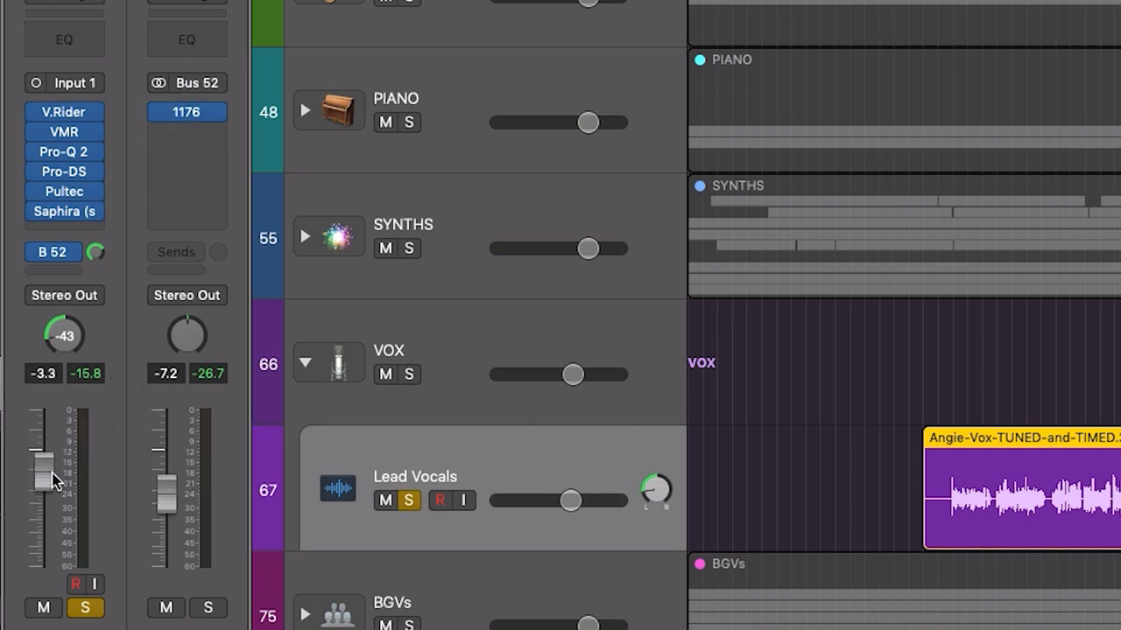
click(76, 254)
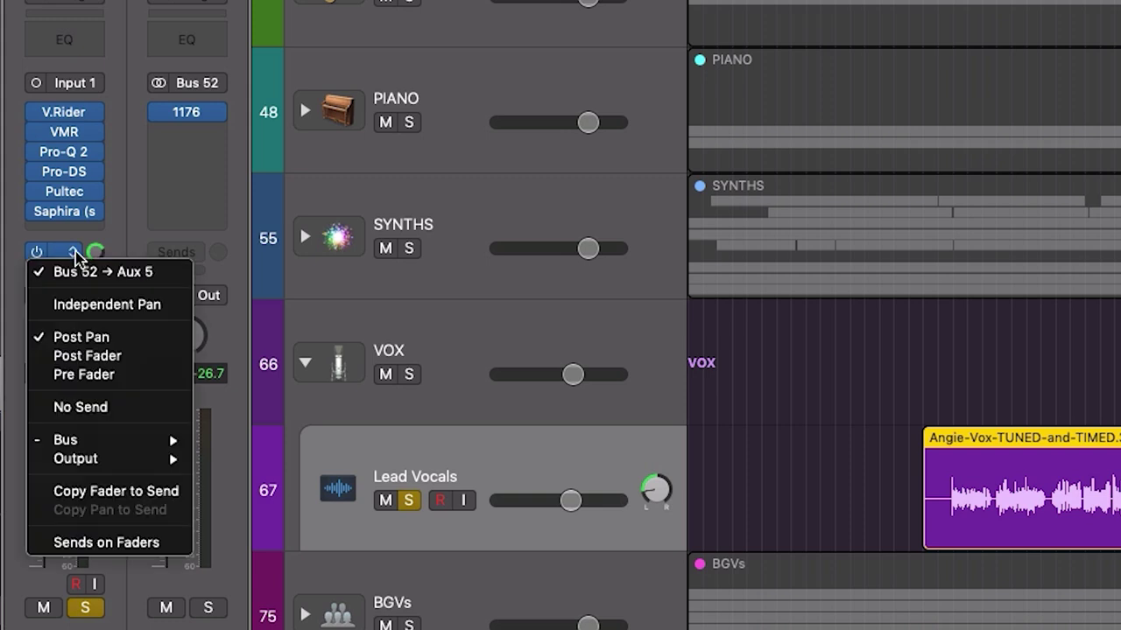
click(99, 375)
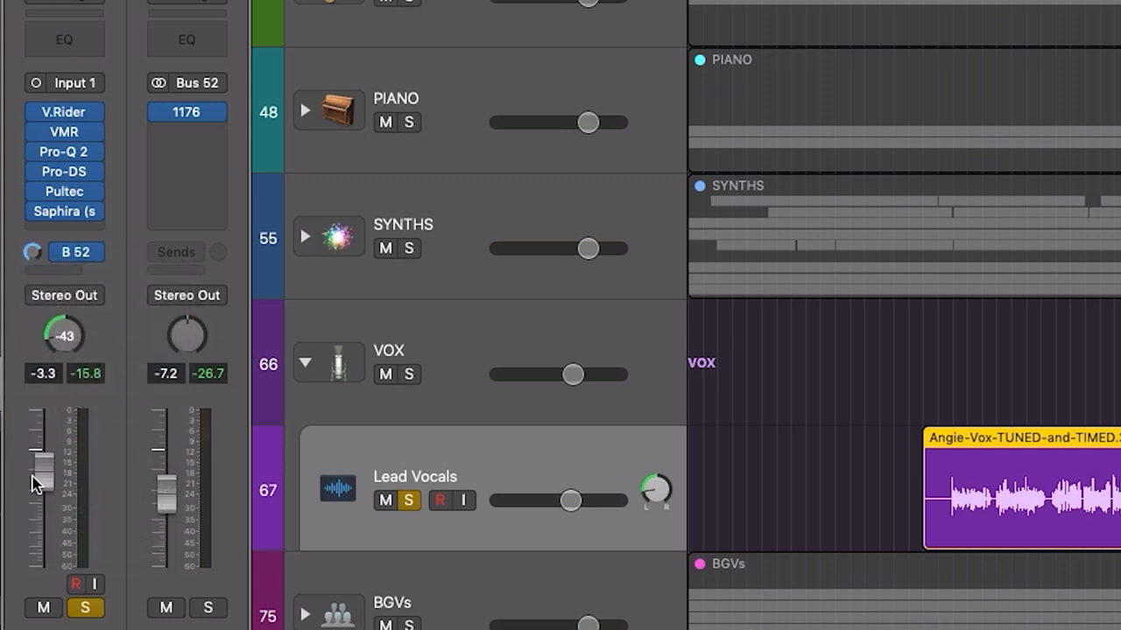
Step: Bring Lead Vocals up to about -1.9 dB and set the Bus 52 send back to post-pan
drag(35, 477, 42, 455)
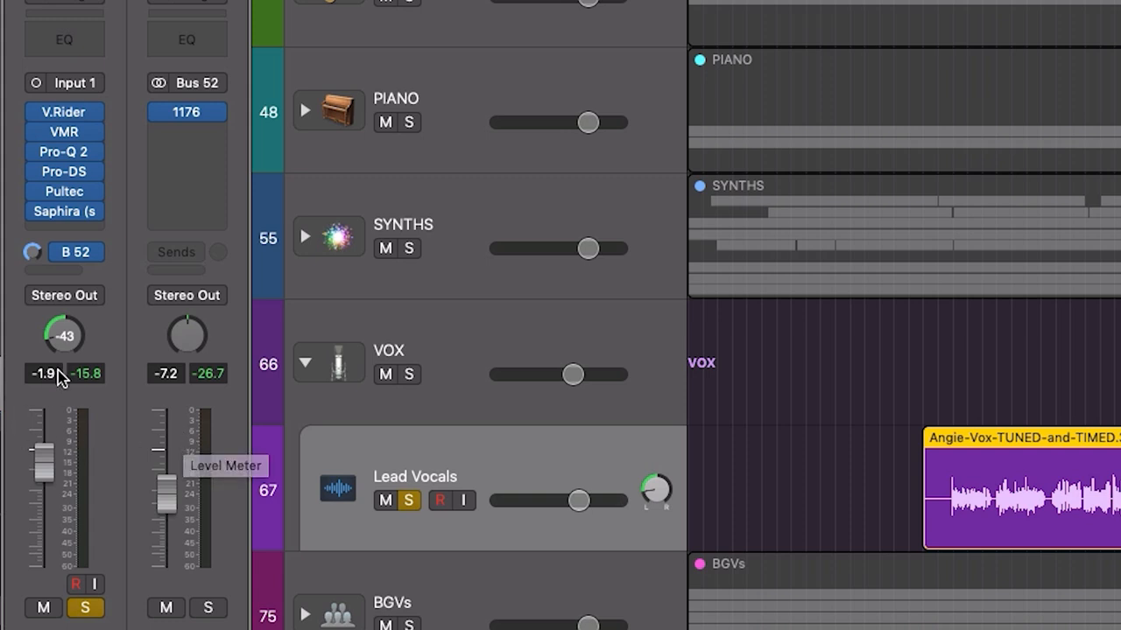
click(95, 252)
click(111, 338)
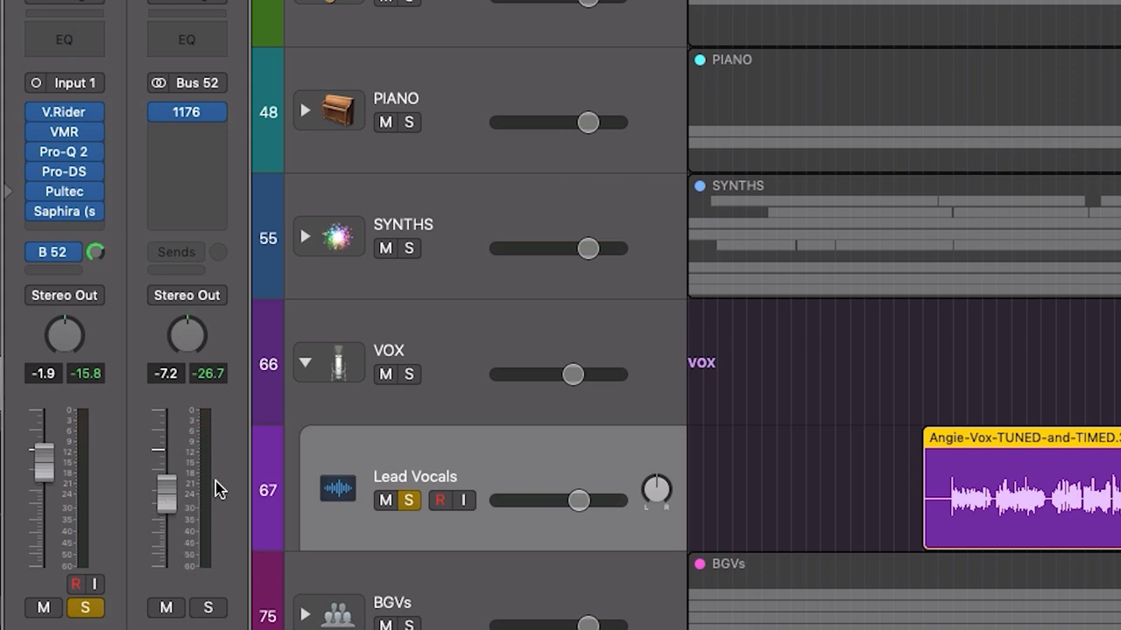
Step: Pull Lead Vocals to -18 dB, bypass the 1176, name the bus Parallel Comp and try its send pre-fader
key(space)
mouse_move(40, 462)
mouse_down()
mouse_move(43, 547)
mouse_move(43, 436)
mouse_move(43, 556)
mouse_move(43, 435)
mouse_move(43, 547)
mouse_move(43, 449)
mouse_move(42, 503)
mouse_up()
click(157, 112)
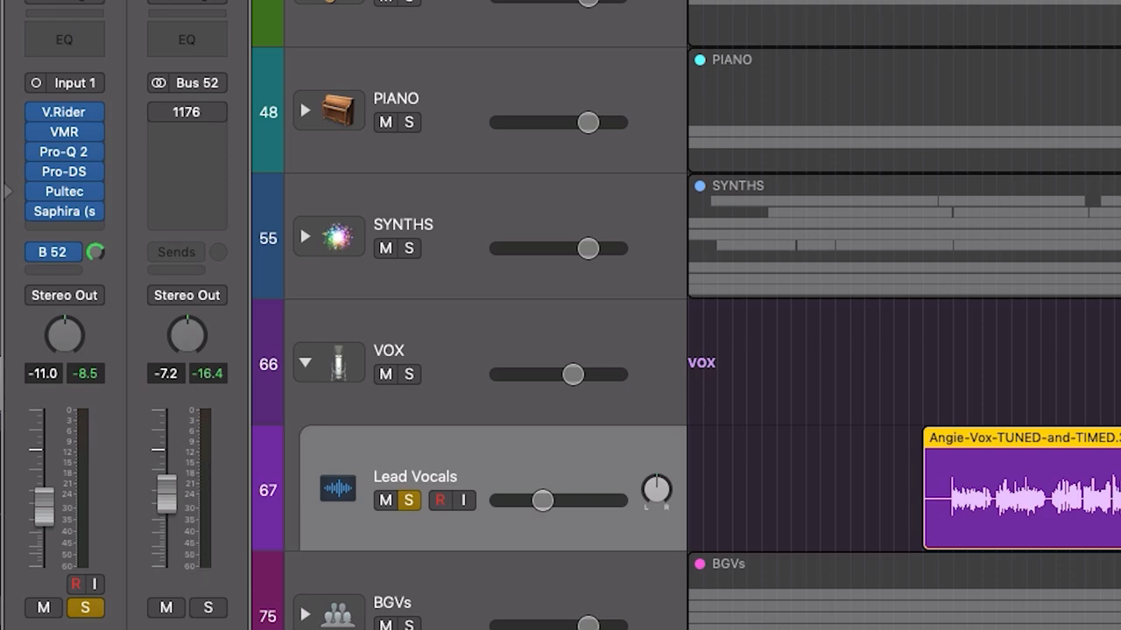
text(Parallel Com)
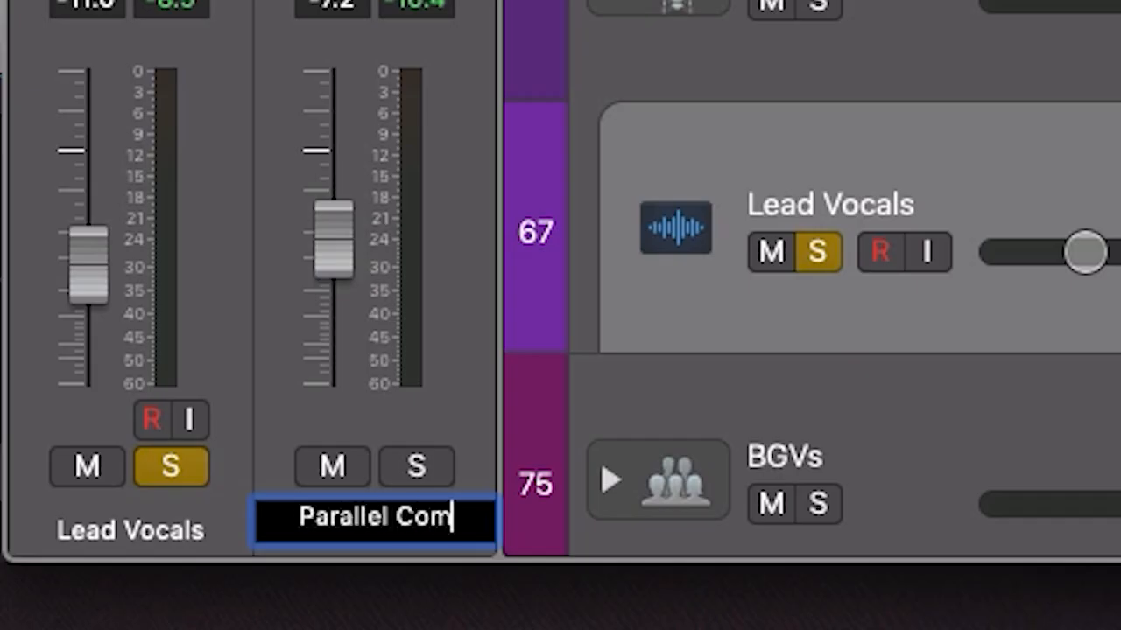
text(p)
key(Return)
click(52, 252)
click(62, 370)
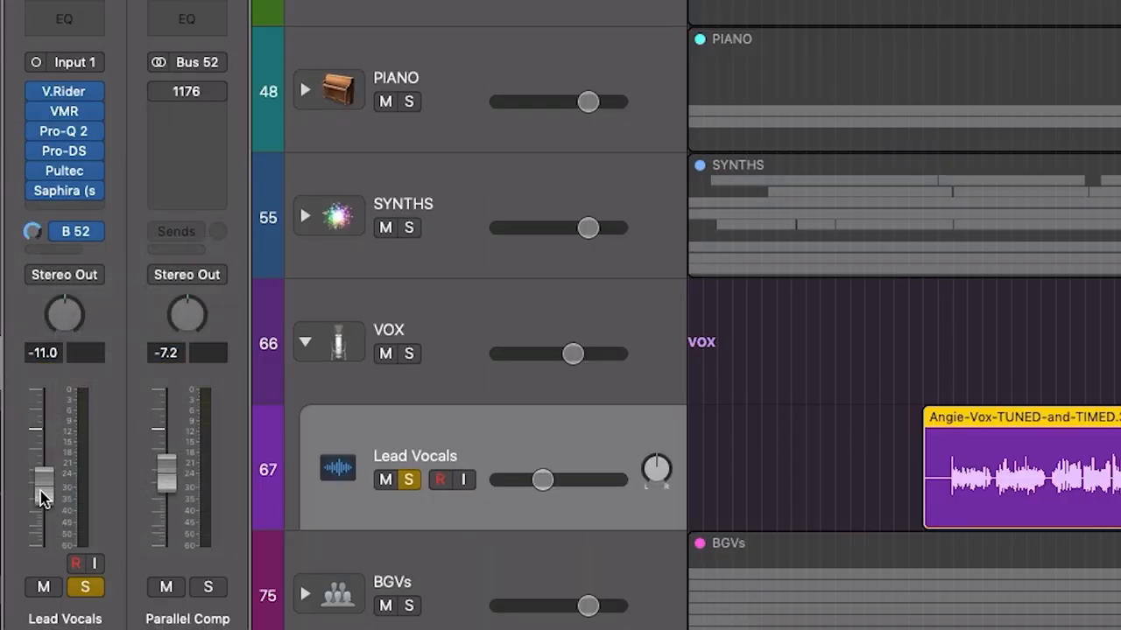
Step: Raise Lead Vocals back to about -1.6 dB and make the Parallel Comp send post-pan
mouse_move(41, 495)
mouse_down()
mouse_move(43, 411)
mouse_move(43, 532)
mouse_up()
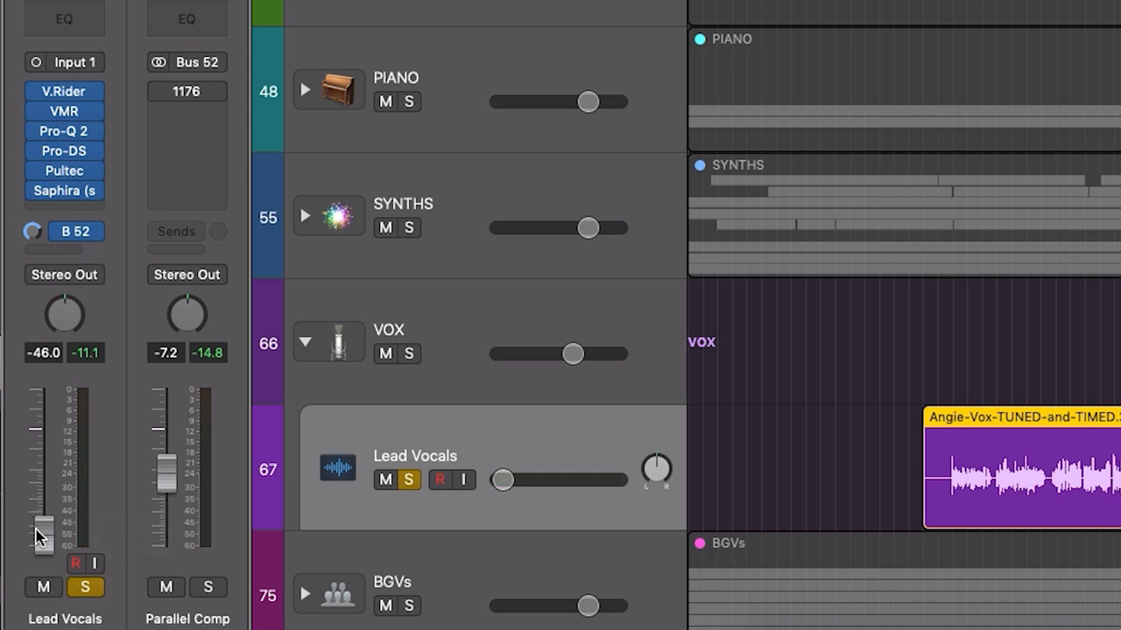
drag(43, 532, 43, 429)
click(95, 231)
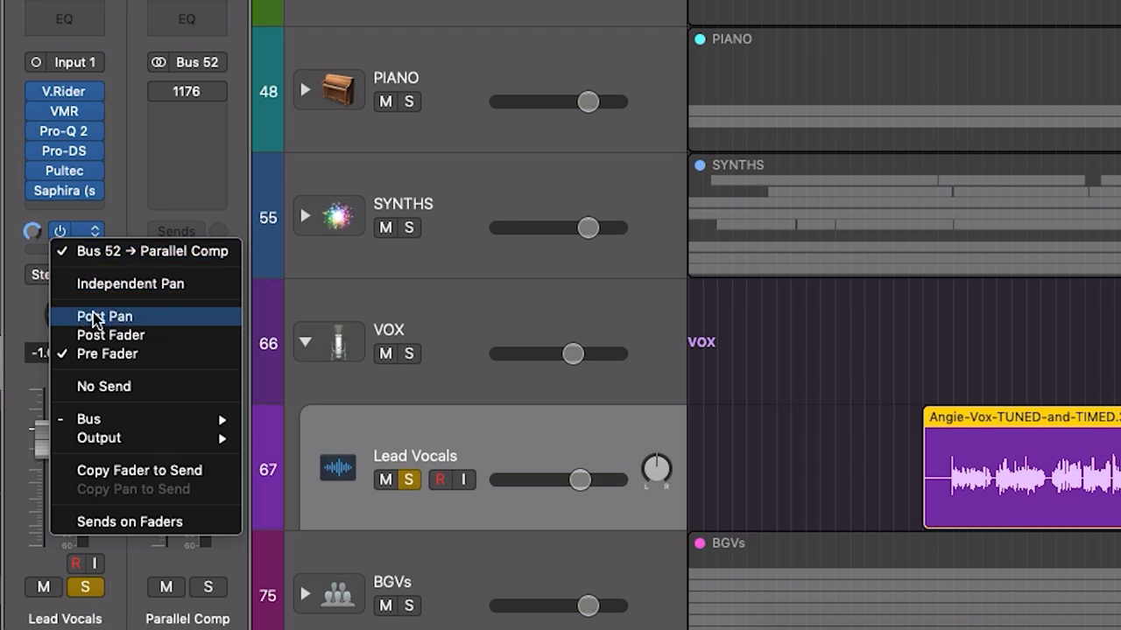
click(105, 316)
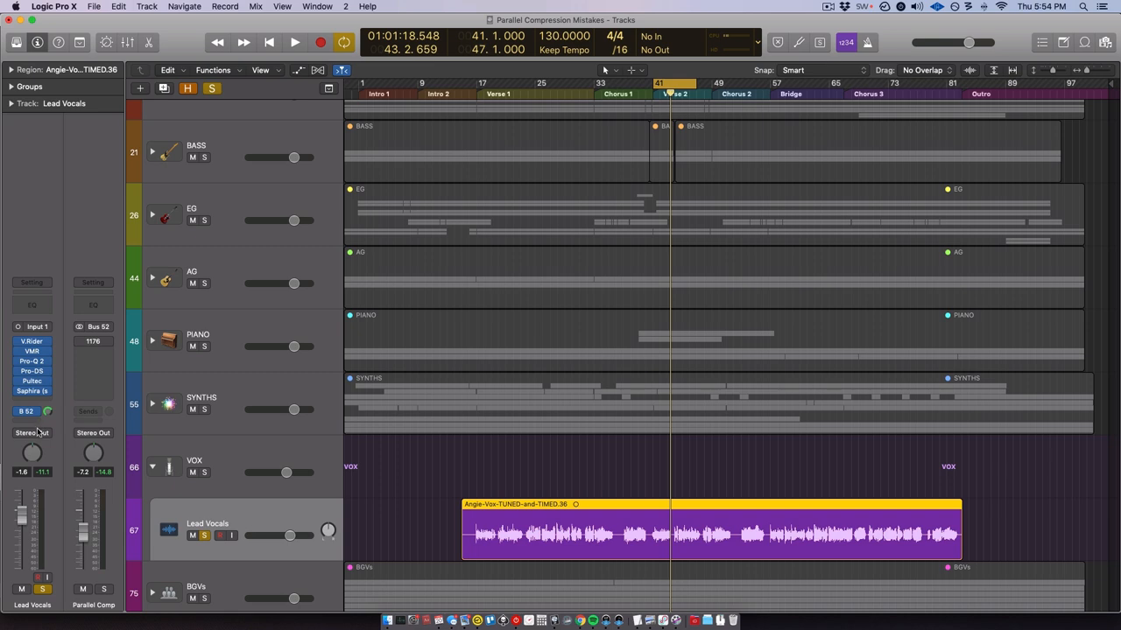
Step: Show volume automation and marquee-select bars 41–48 of the vocal region for level changes
key(a)
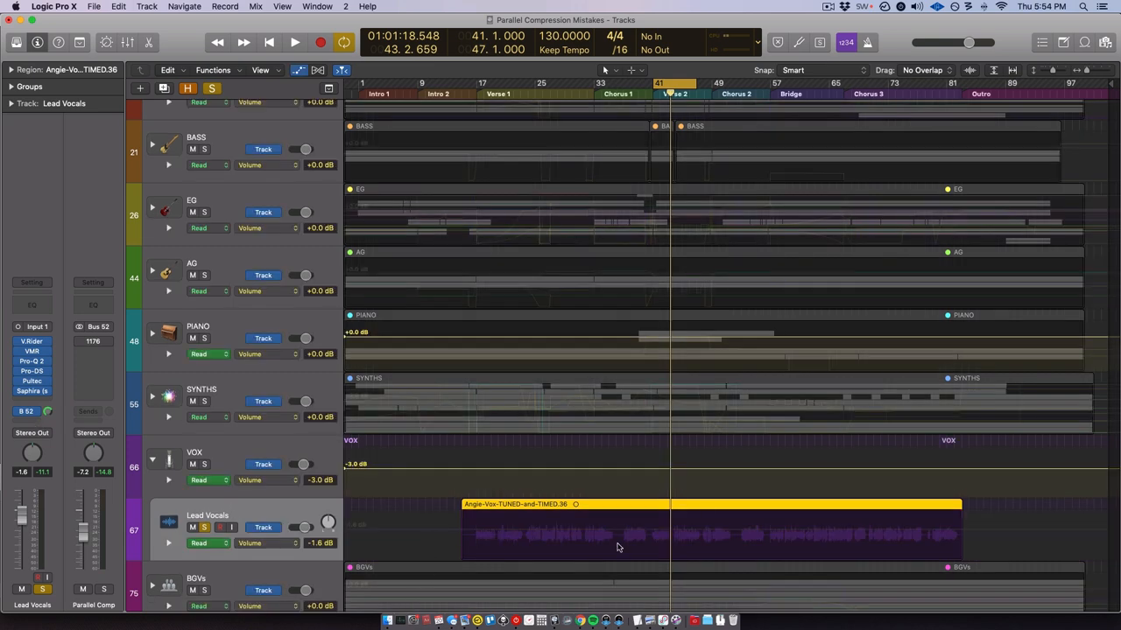
drag(651, 534, 663, 540)
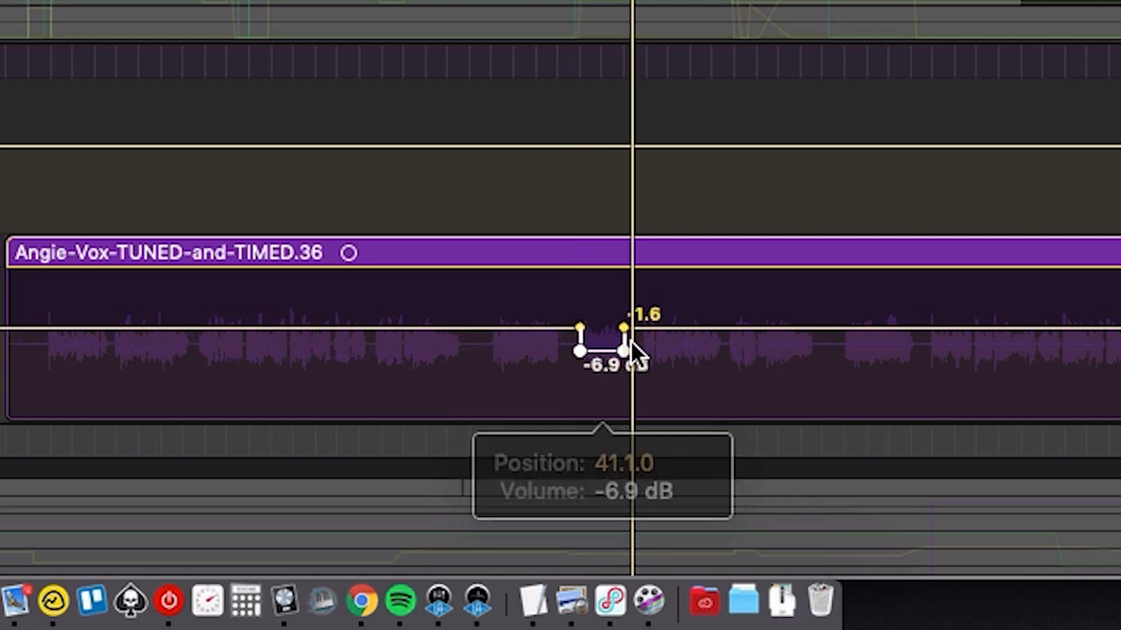
mouse_move(621, 325)
mouse_down()
mouse_move(696, 328)
mouse_move(696, 317)
mouse_up()
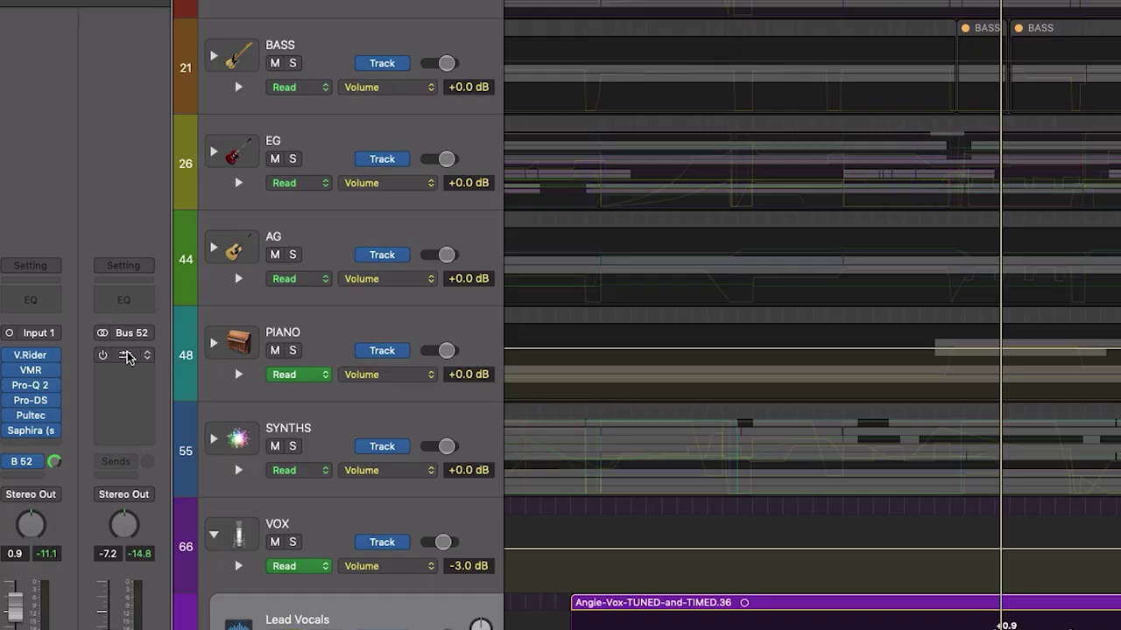
click(93, 341)
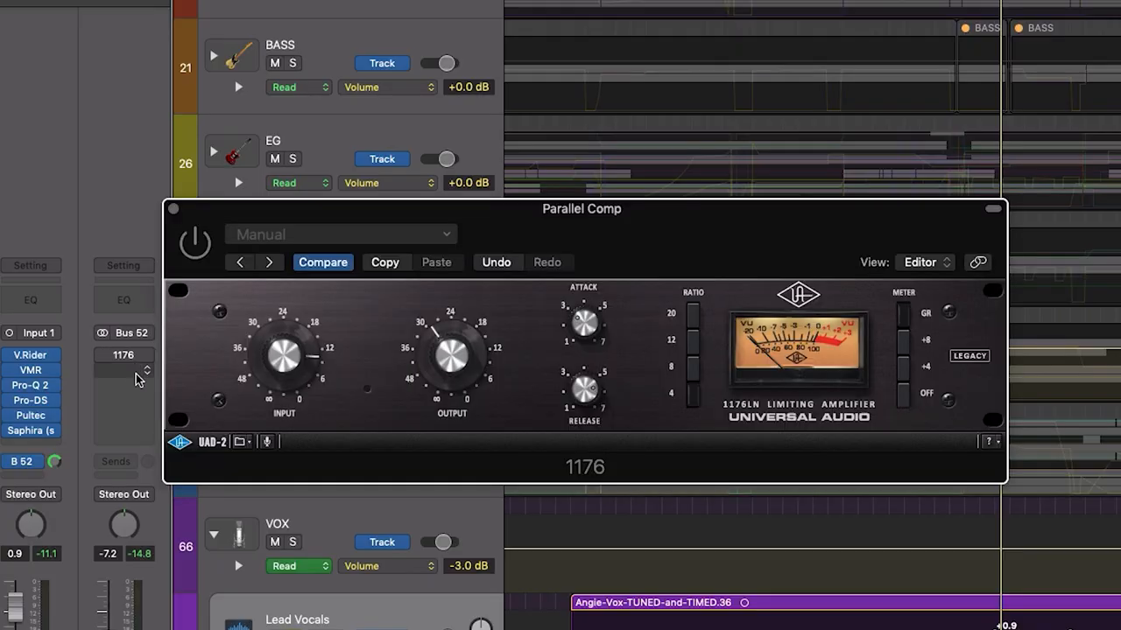
drag(849, 225, 847, 196)
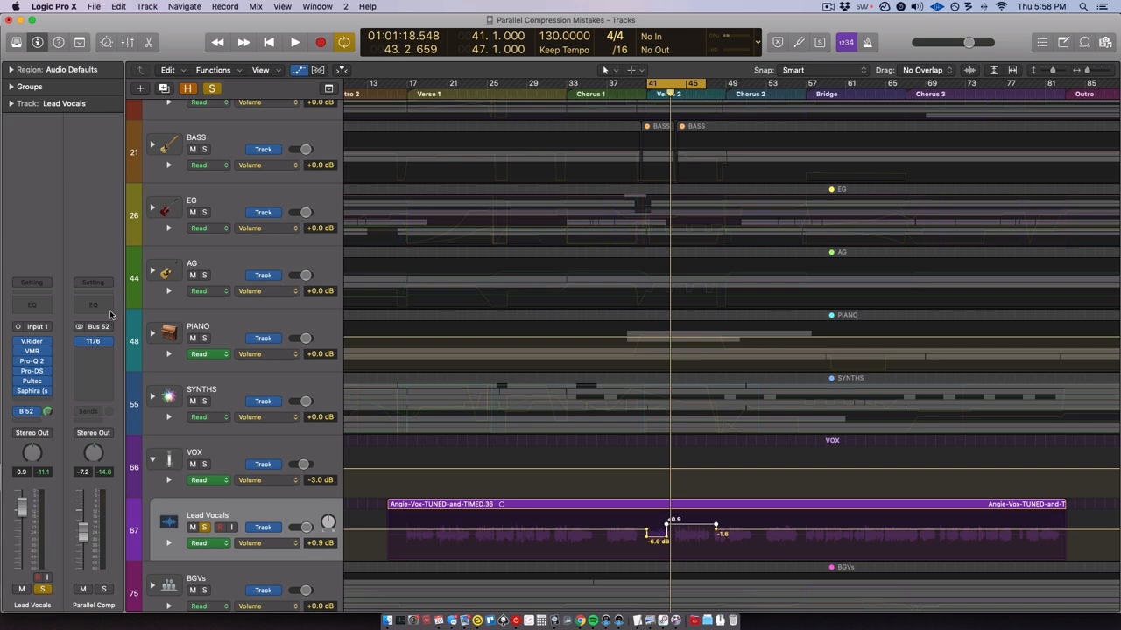
Step: Set the Lead Vocals Parallel Comp send to pre-fader
mouse_move(34, 412)
click(36, 413)
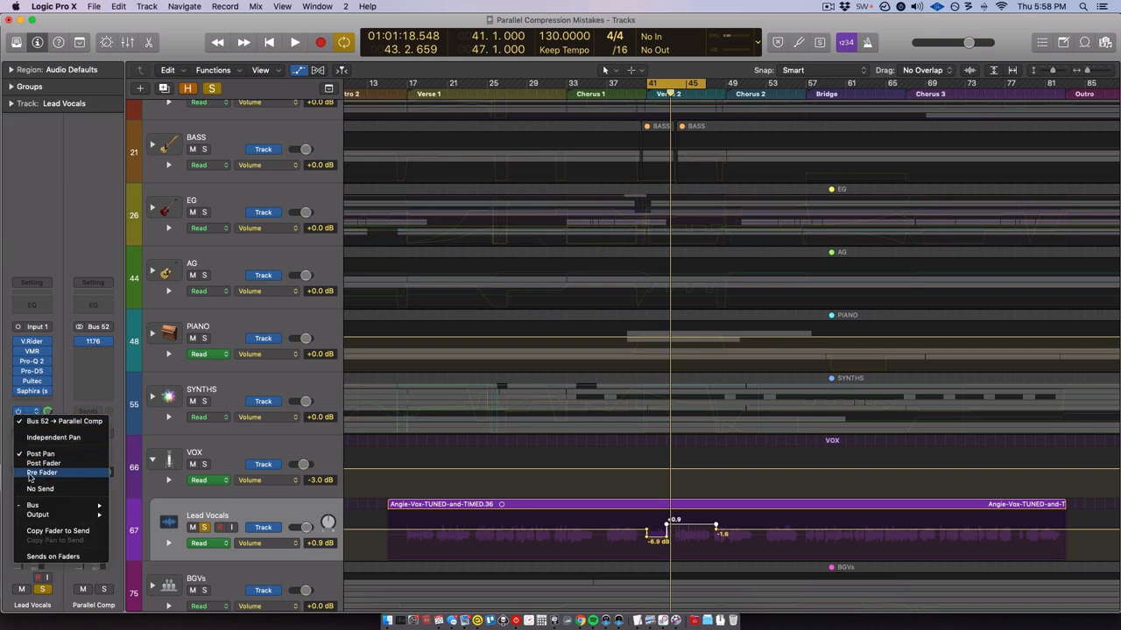
click(49, 475)
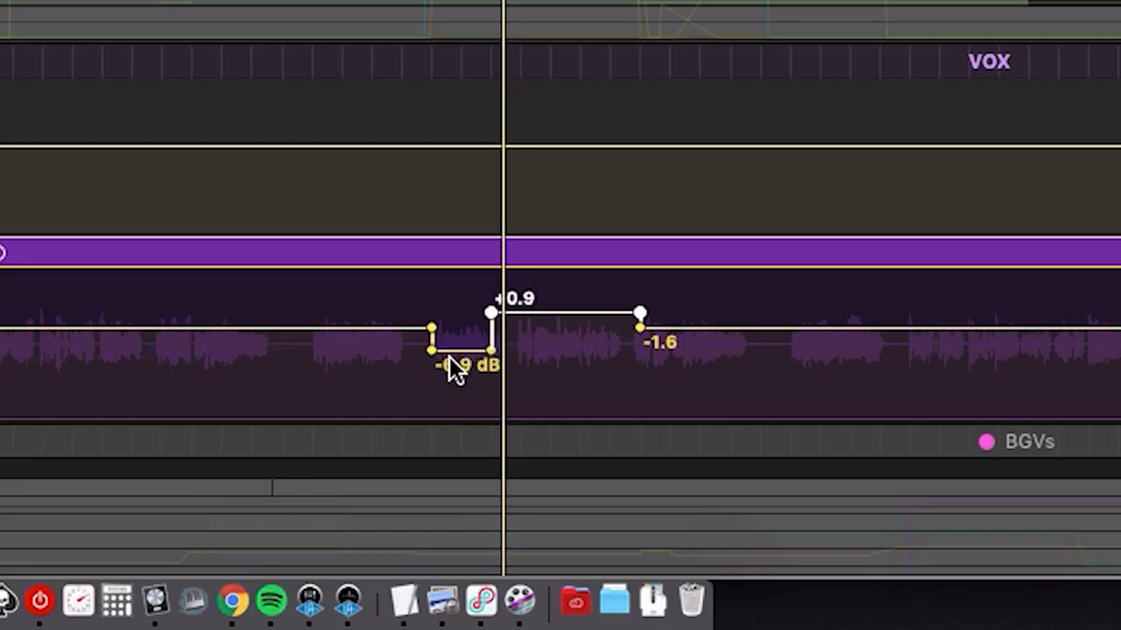
Step: Lower the automation dip to -7.8 dB, raise the boost to +2.3 dB and play it back
drag(452, 352, 472, 364)
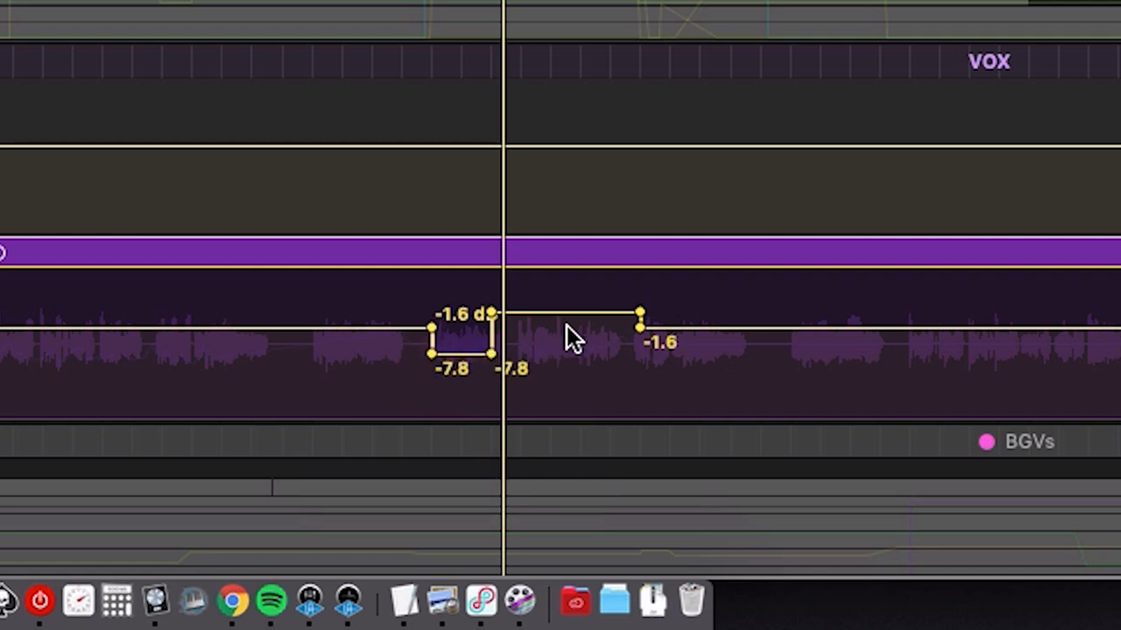
drag(568, 312, 612, 307)
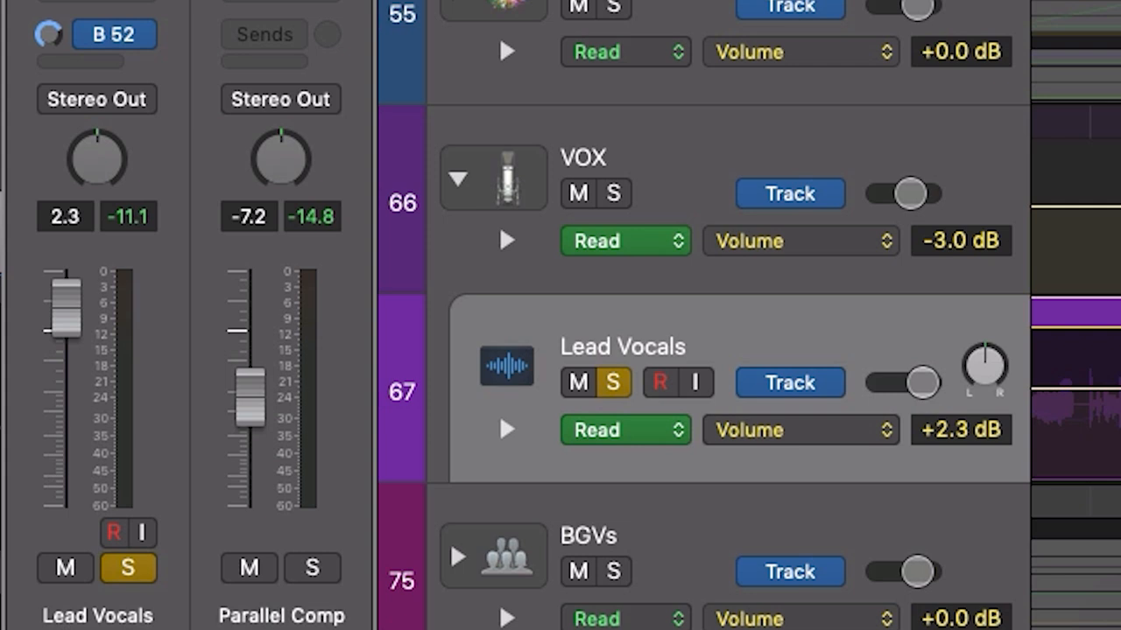
key(space)
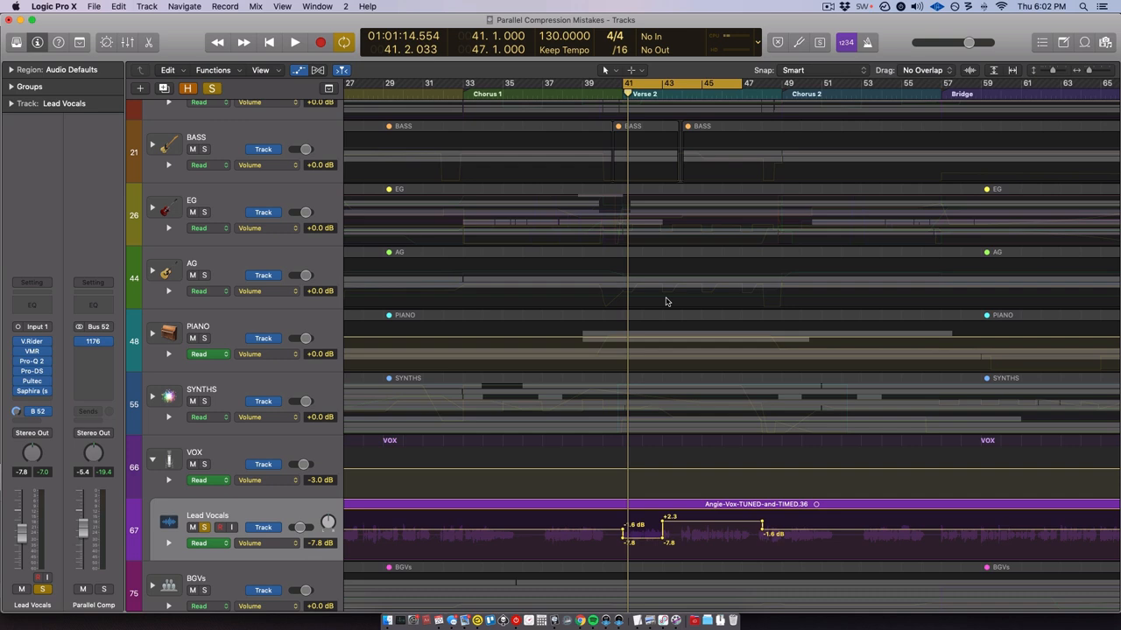
scroll(657, 319, down, 3)
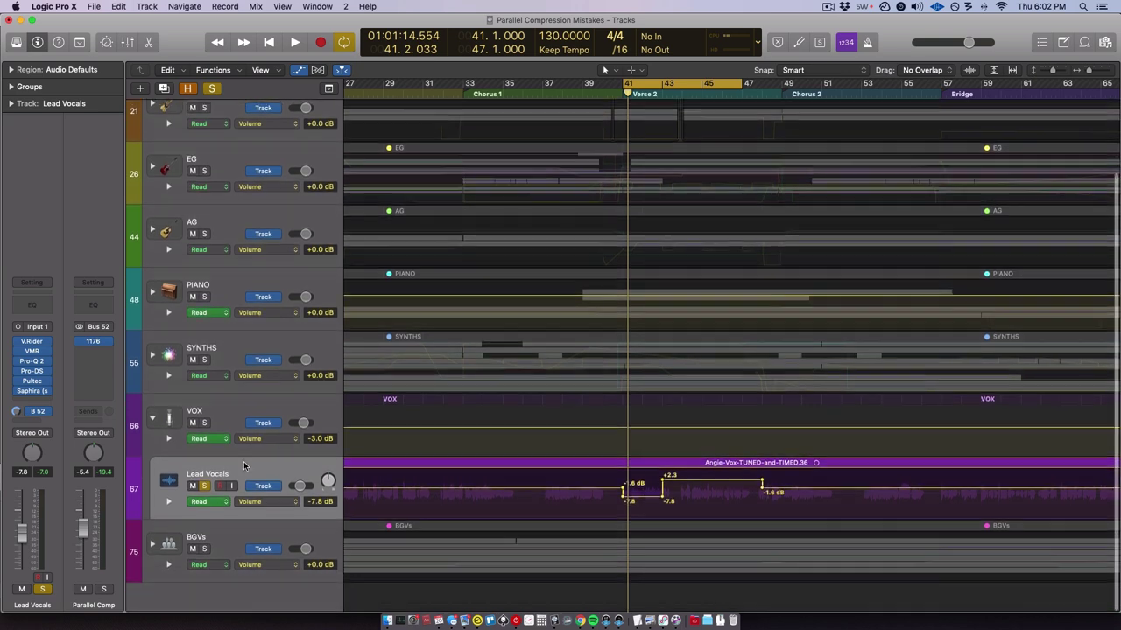
click(563, 491)
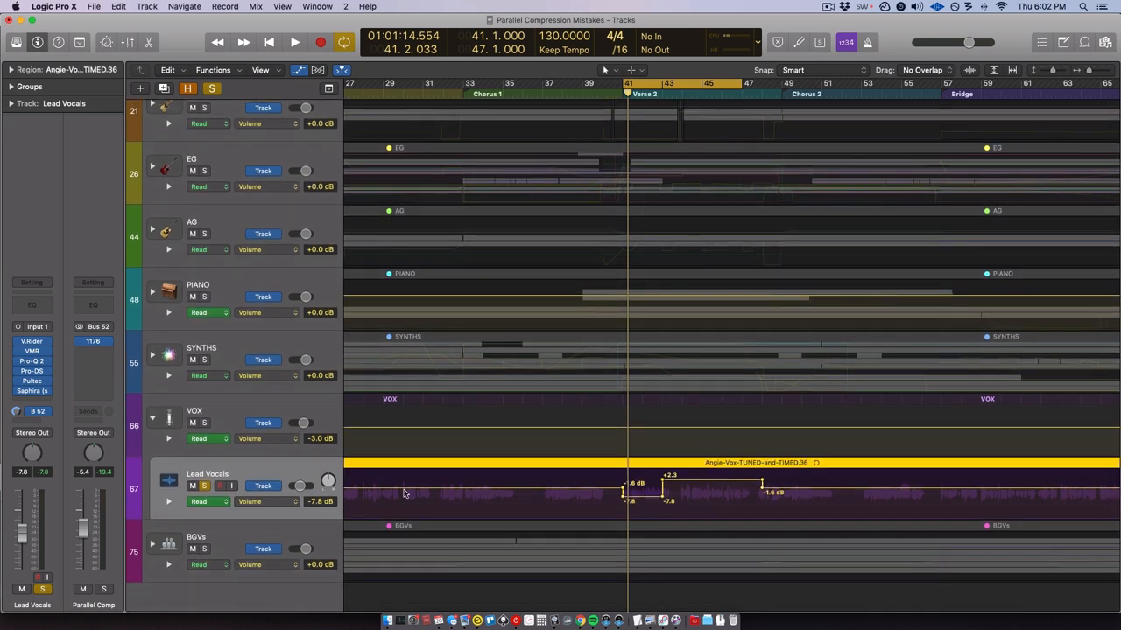
key(super+Left)
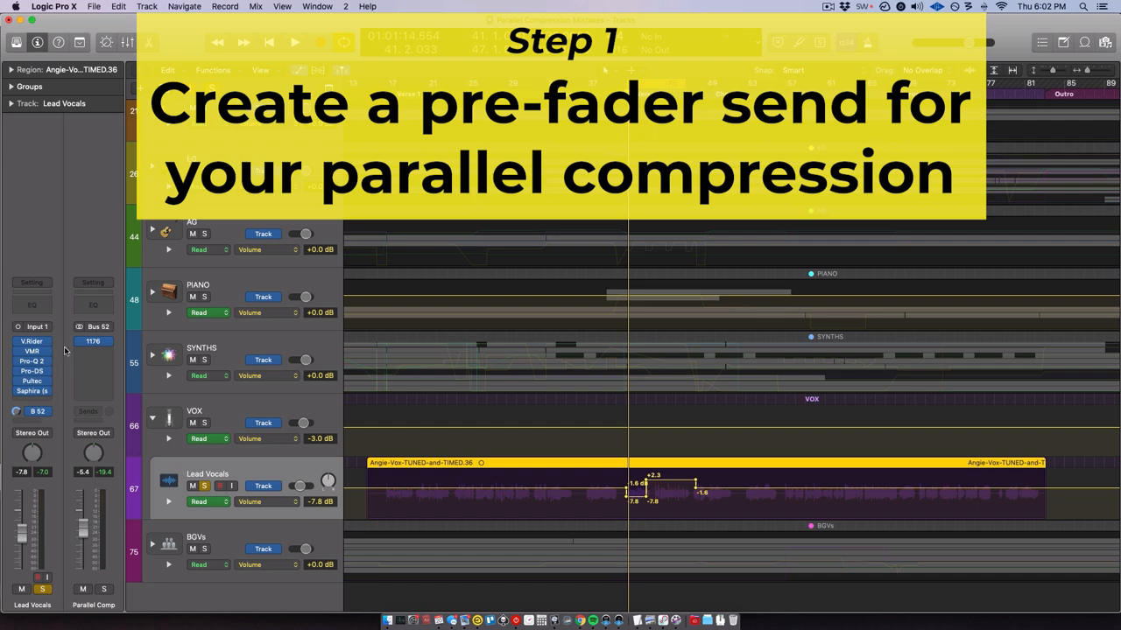
click(44, 411)
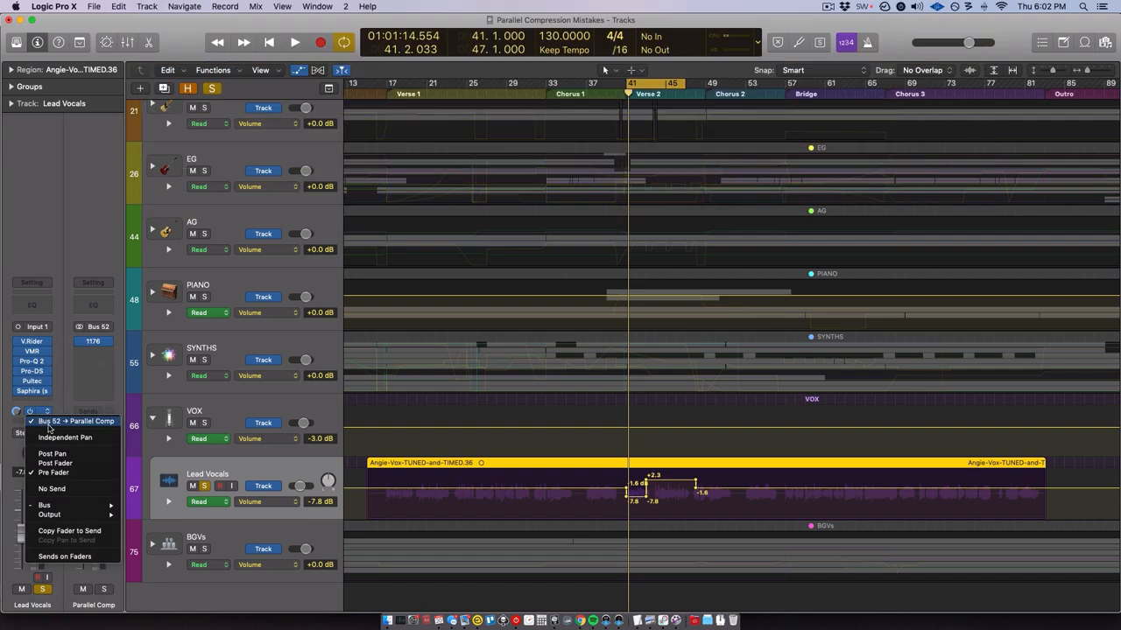
click(75, 429)
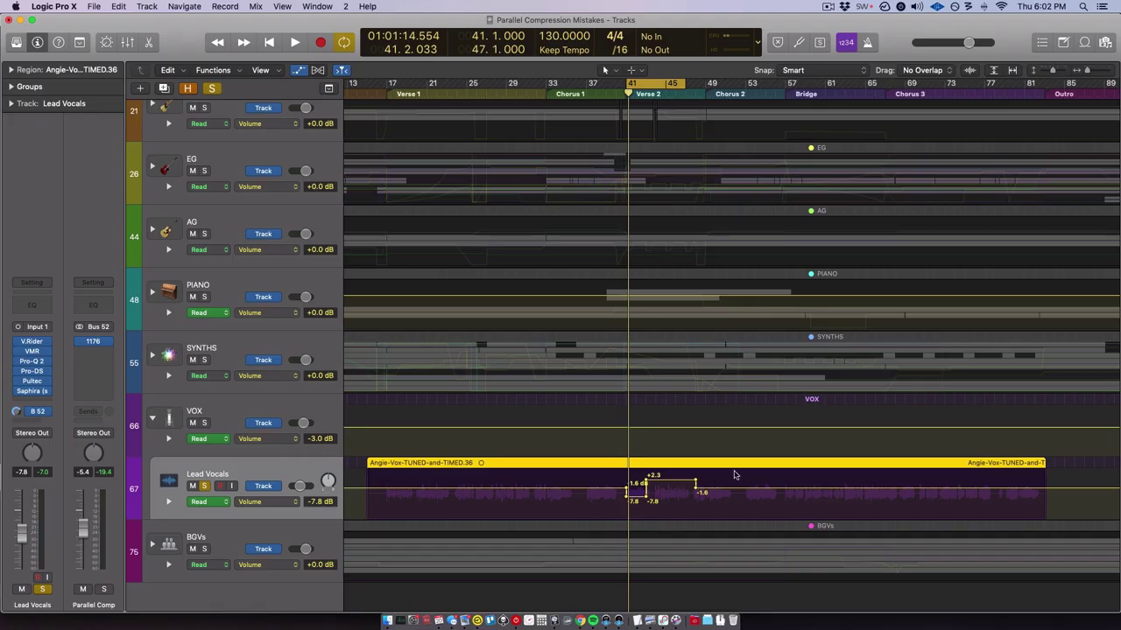
Step: Delete the Lead Vocals volume automation points and bring up its output routing choices
click(730, 504)
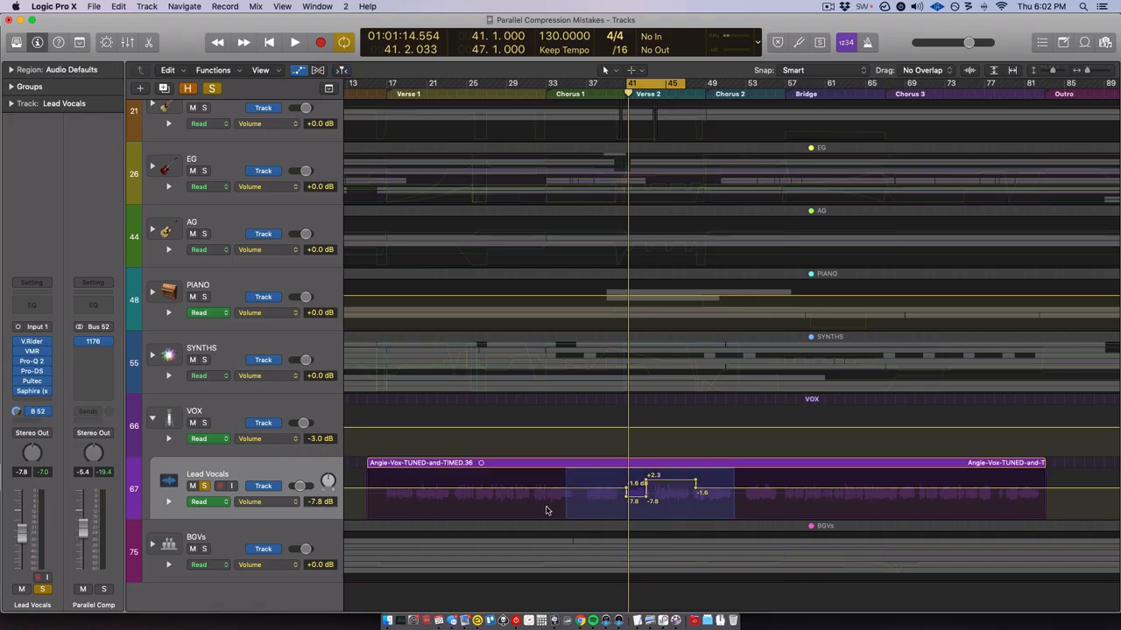
key(Delete)
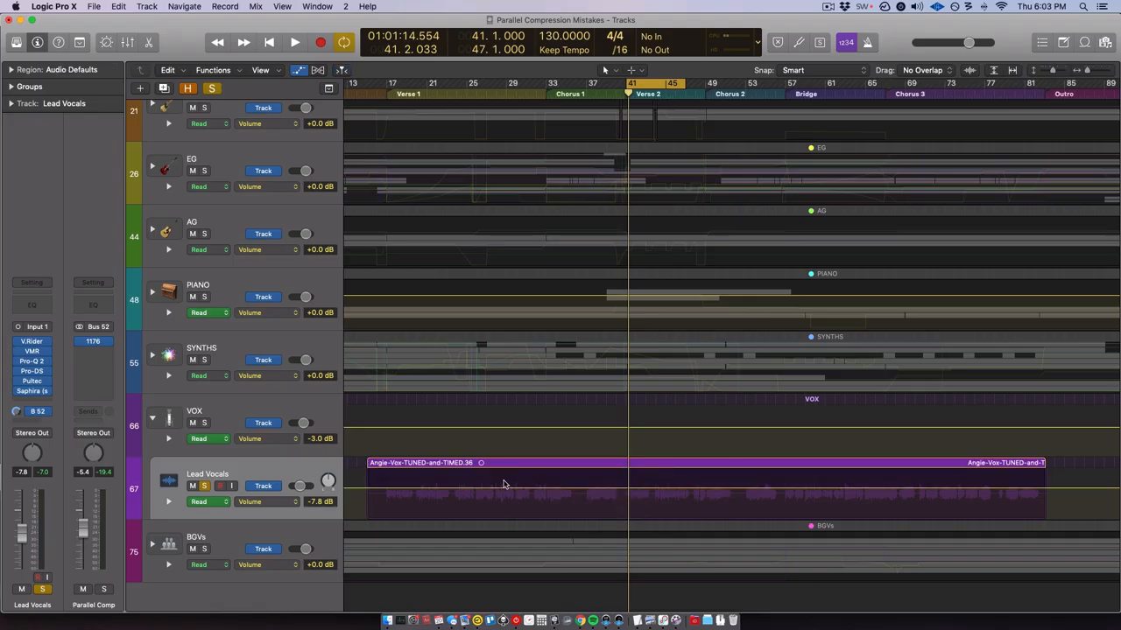
scroll(517, 489, left, 3)
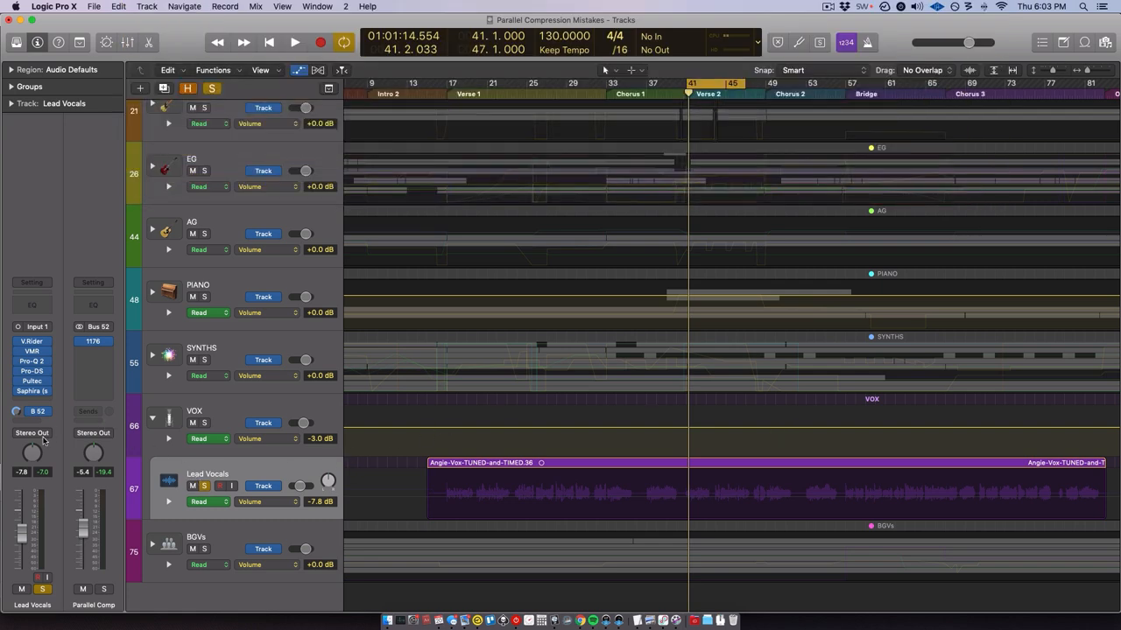
click(31, 433)
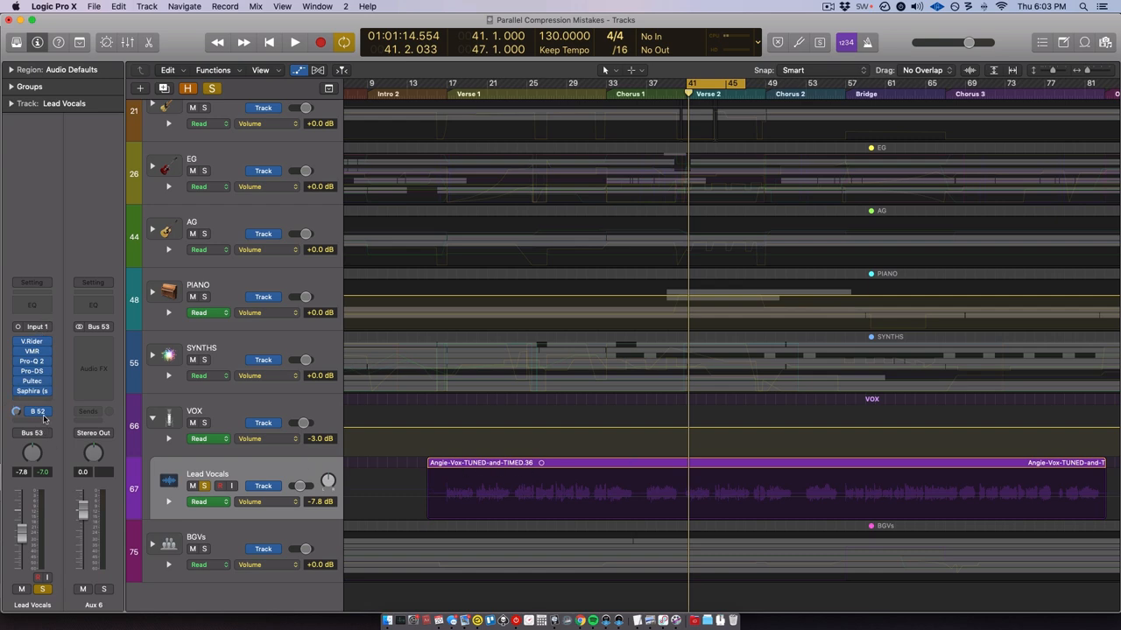
Step: Keep Lead Vocals on Bus 53 and name the new aux VOX VOLUME
click(33, 433)
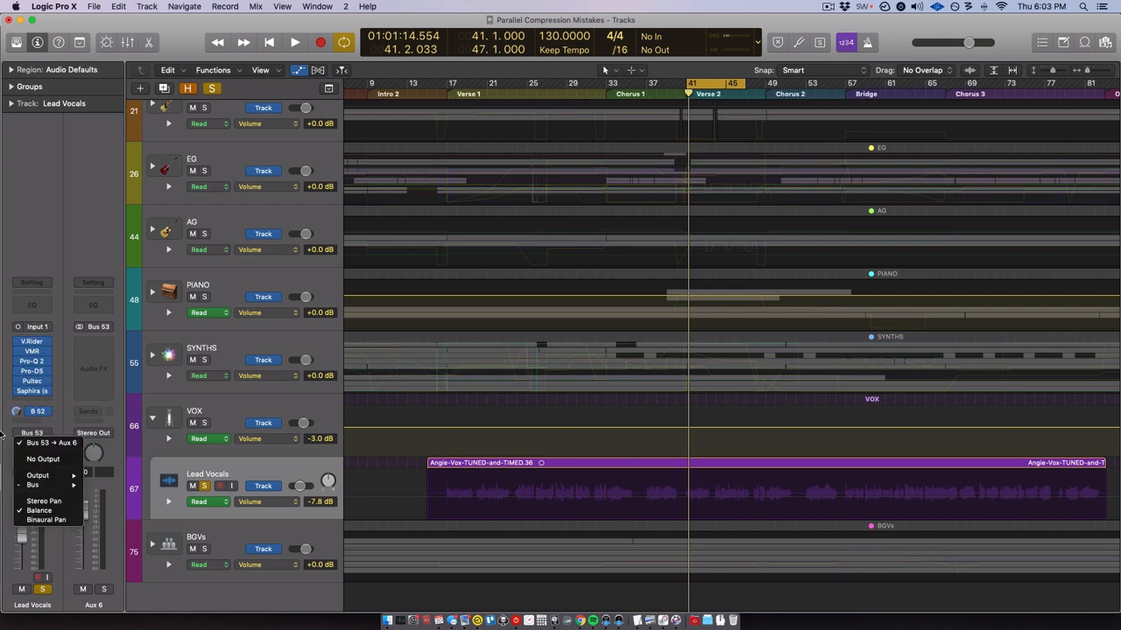
click(3, 435)
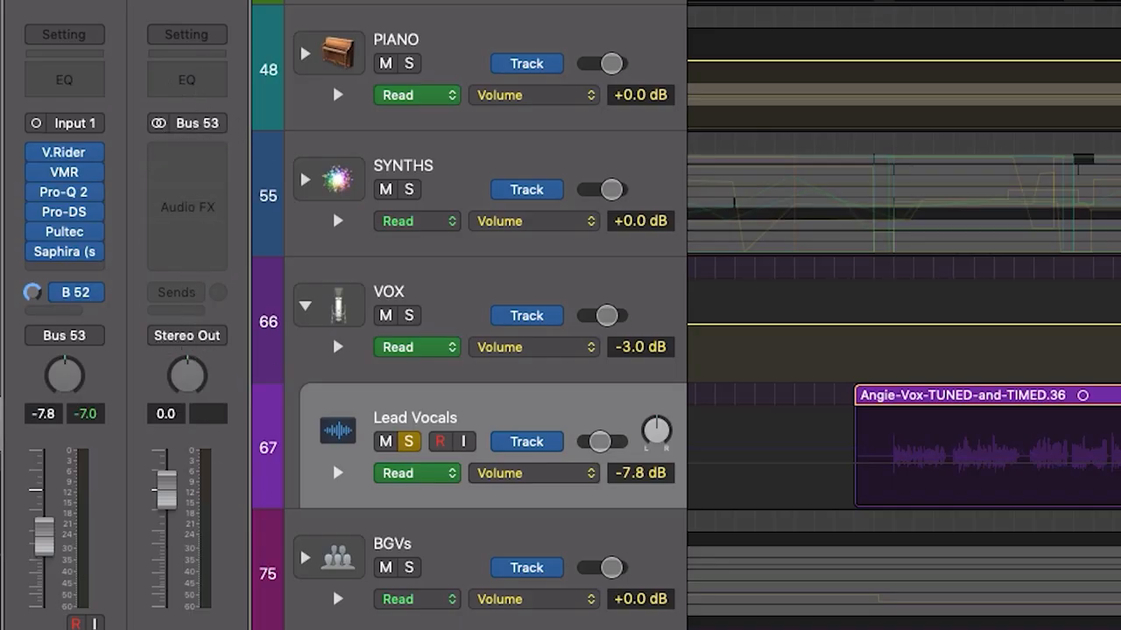
text(VOX V)
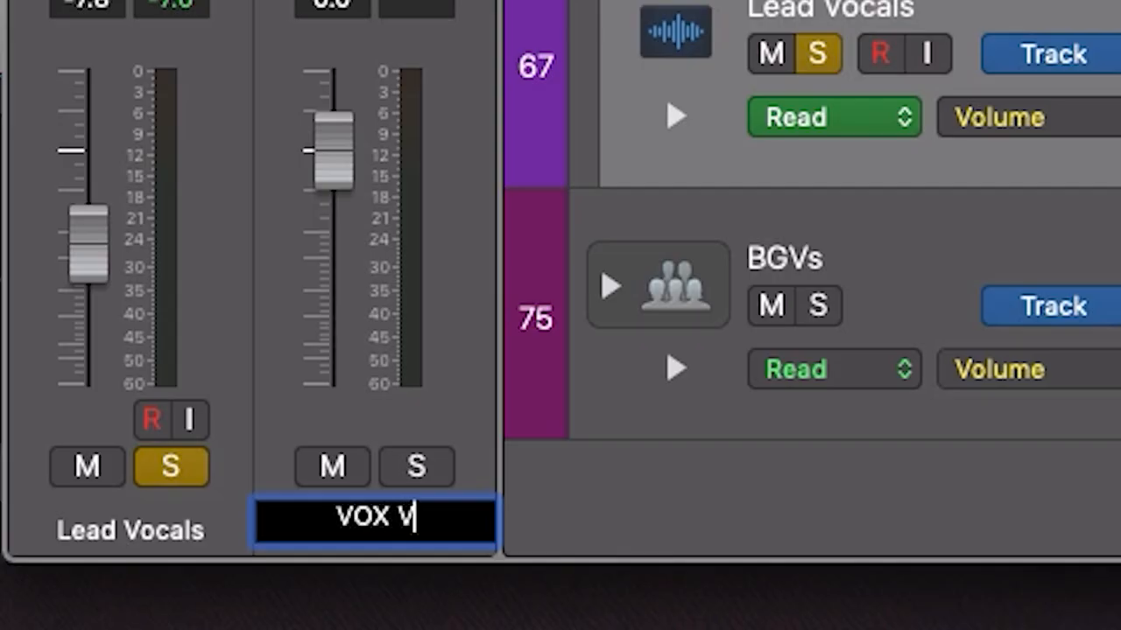
text(OLUME)
key(Return)
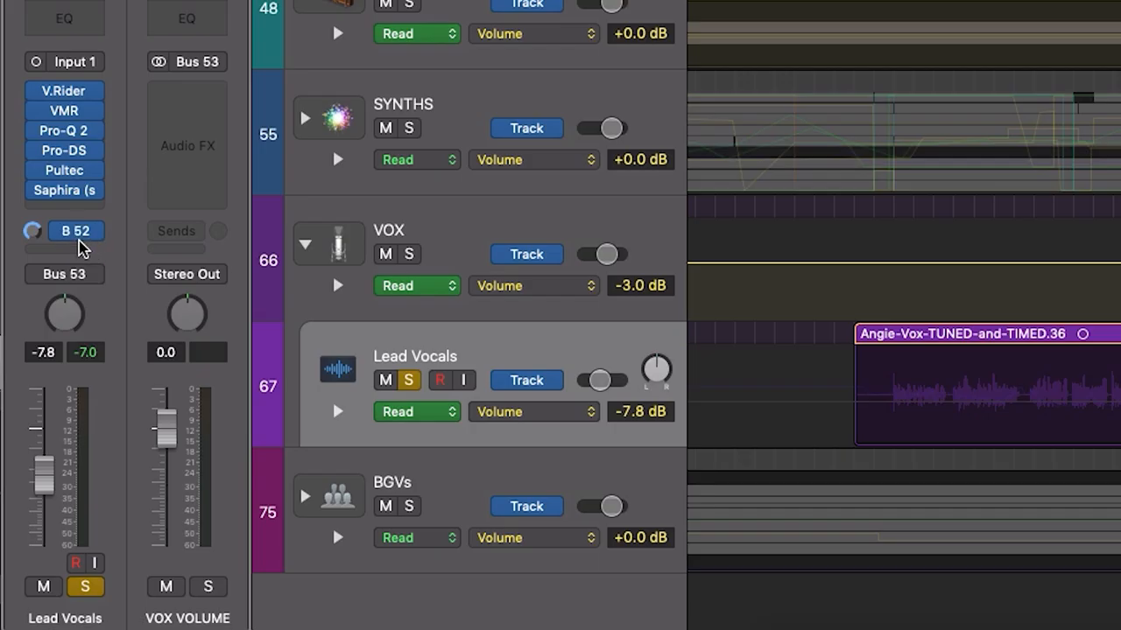
Step: Route the Parallel Comp aux output to Bus 53 VOX VOLUME as well
click(85, 235)
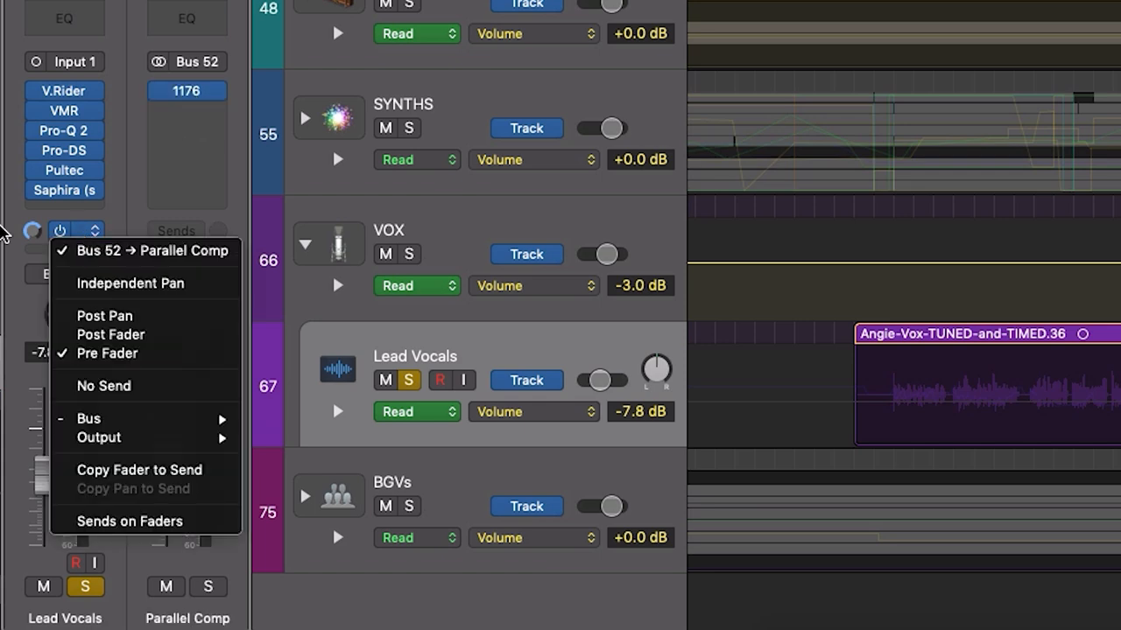
click(117, 245)
click(187, 274)
mouse_move(188, 378)
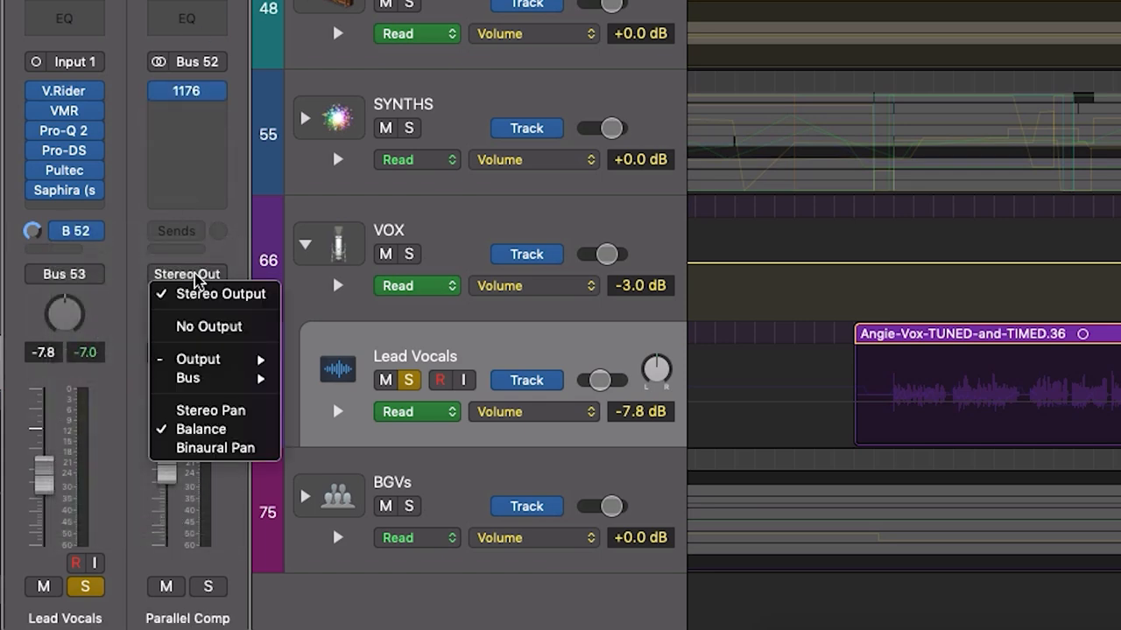
mouse_move(332, 502)
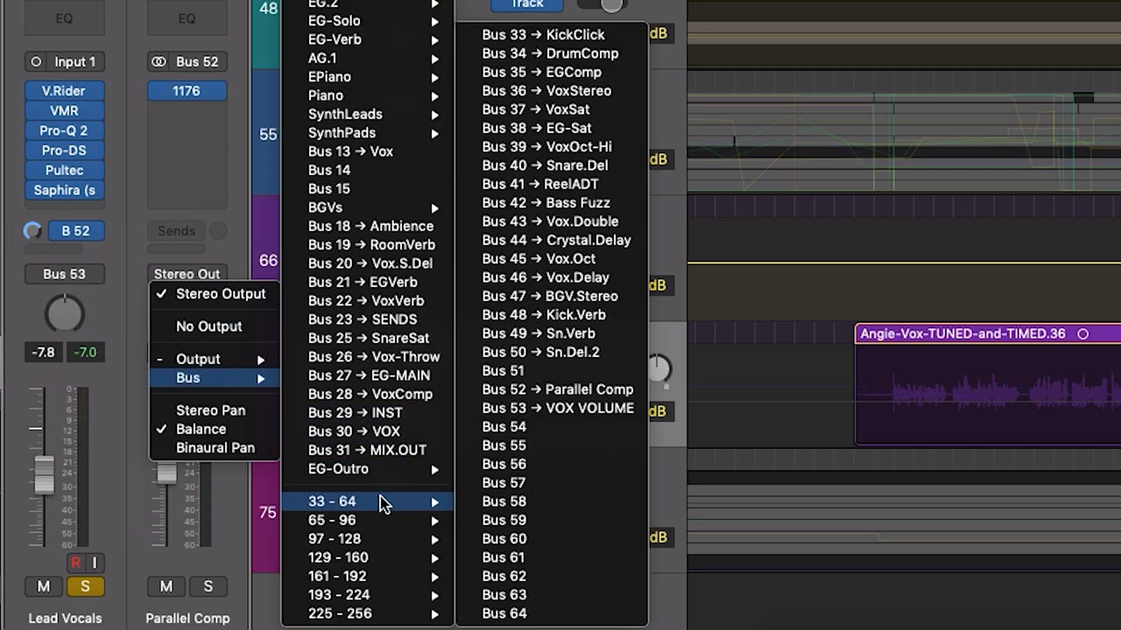
click(561, 410)
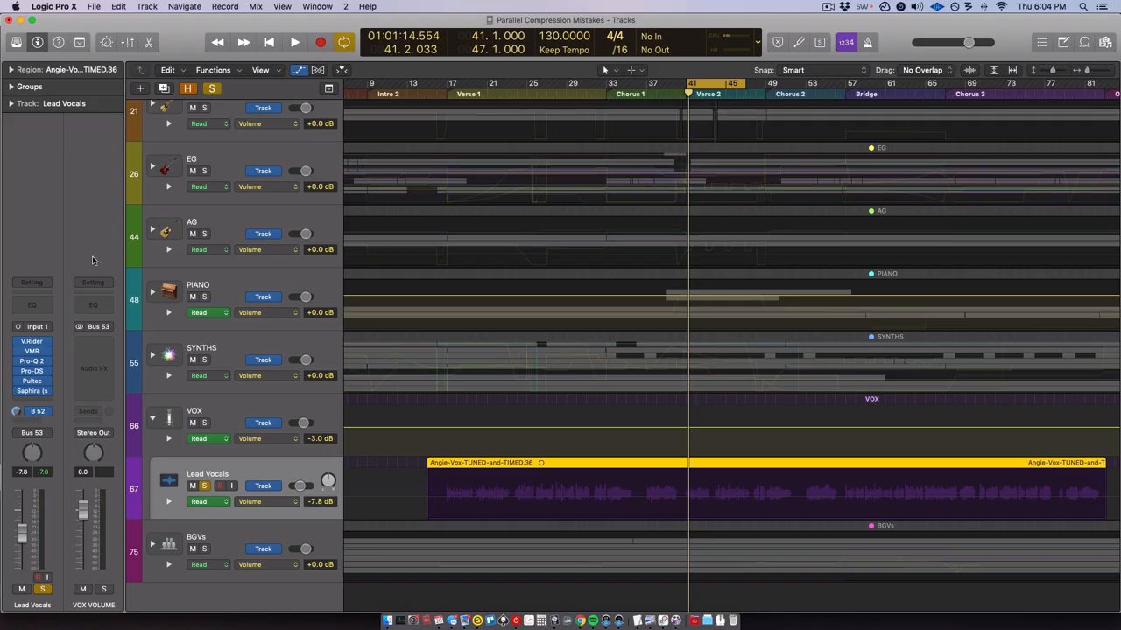
Step: Create an arrange track for the VOX VOLUME aux and check the Lead Vocals send routing
right_click(92, 260)
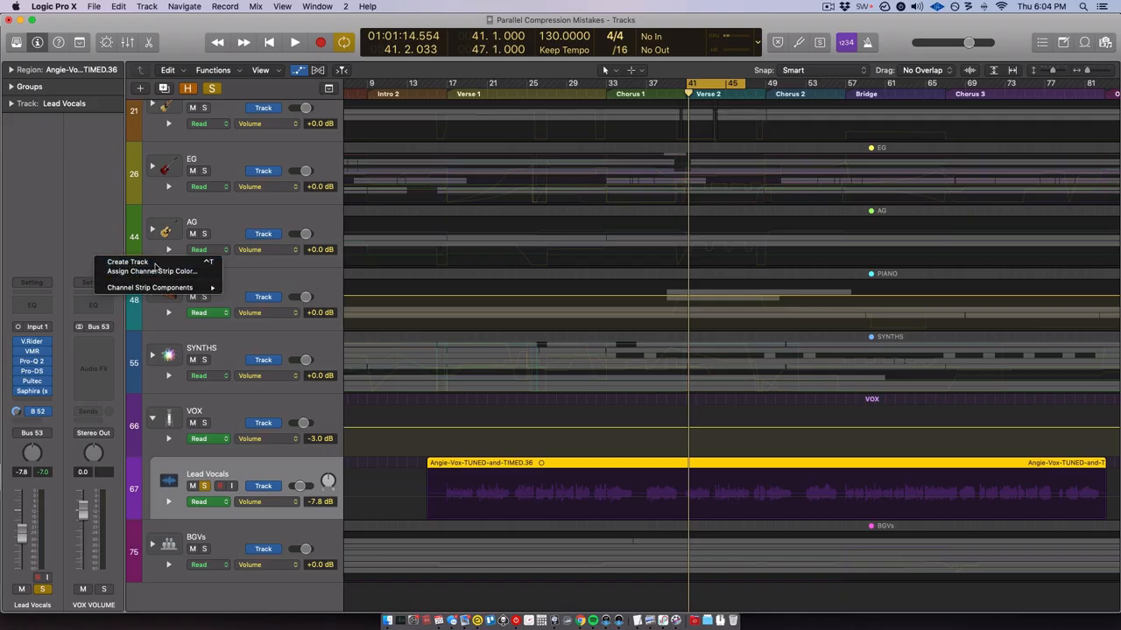
click(154, 265)
key(a)
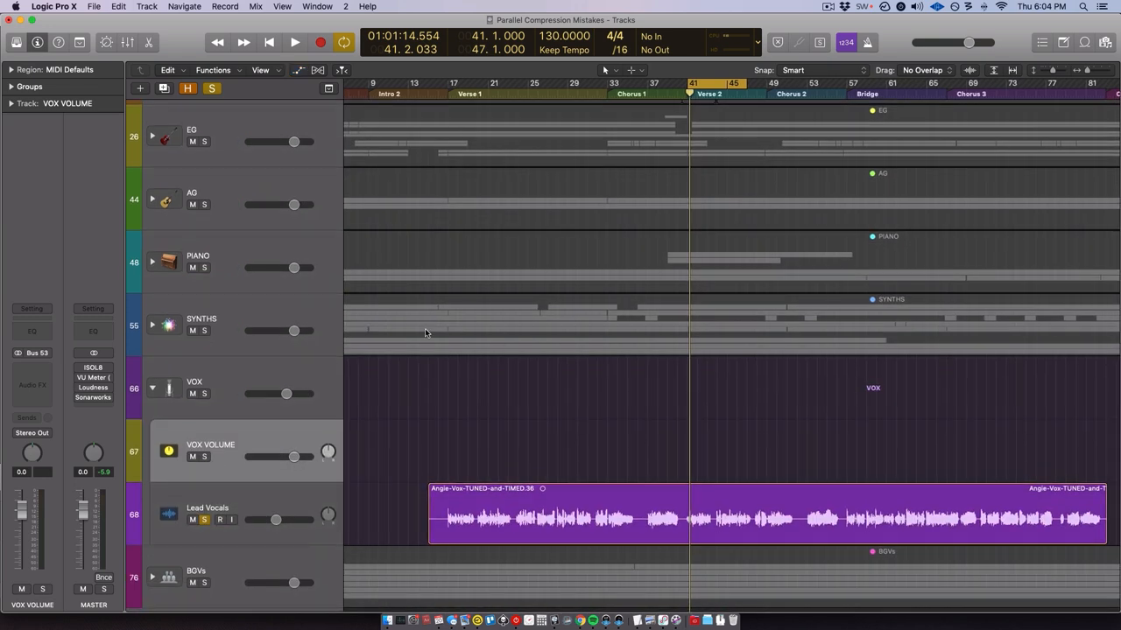
click(277, 513)
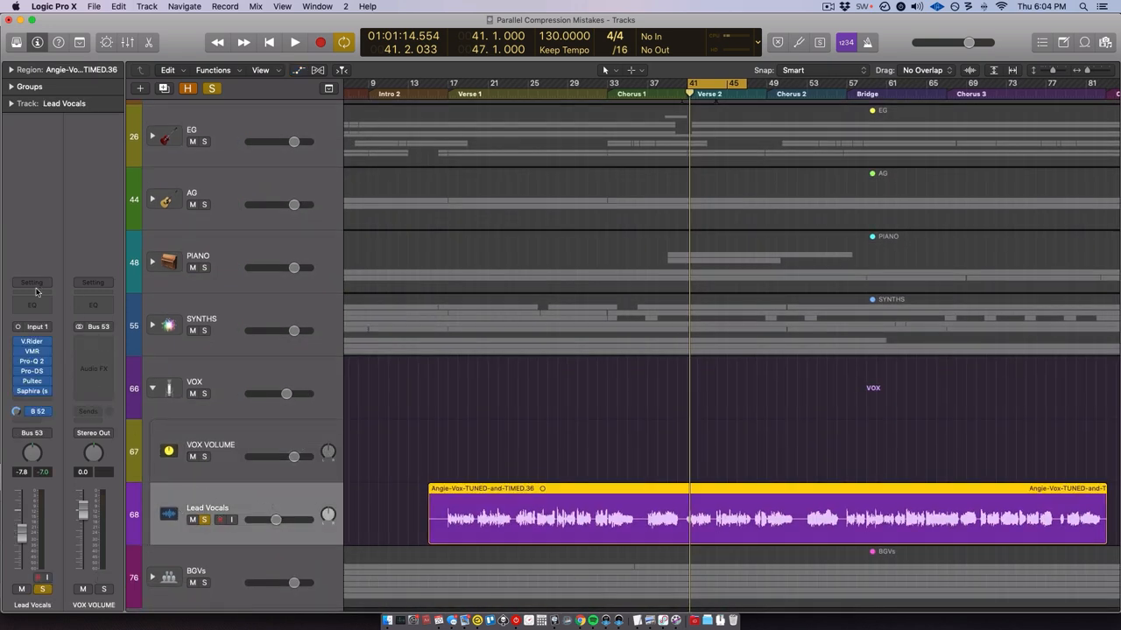
click(40, 411)
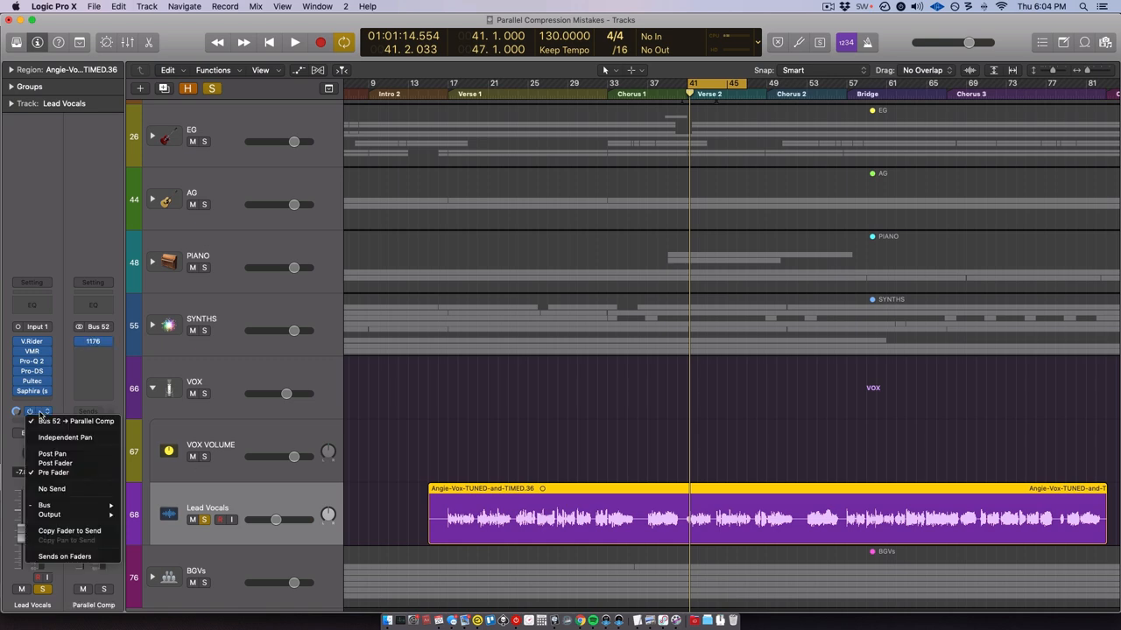
click(1, 353)
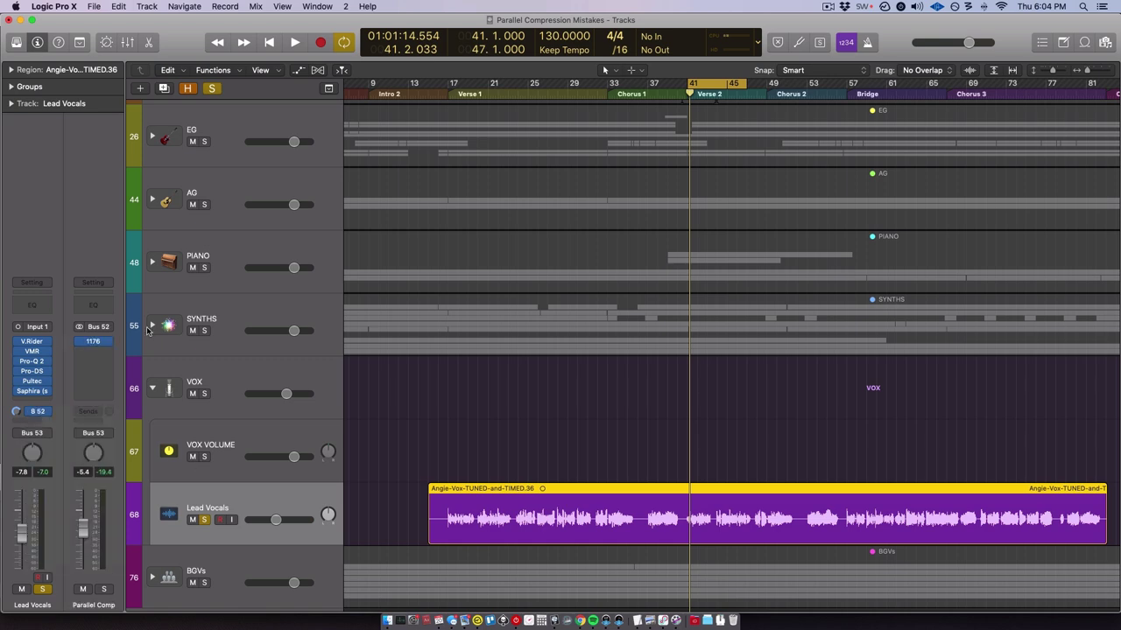
Step: Lower the VOX VOLUME track level slightly while playing back the vocals
click(235, 445)
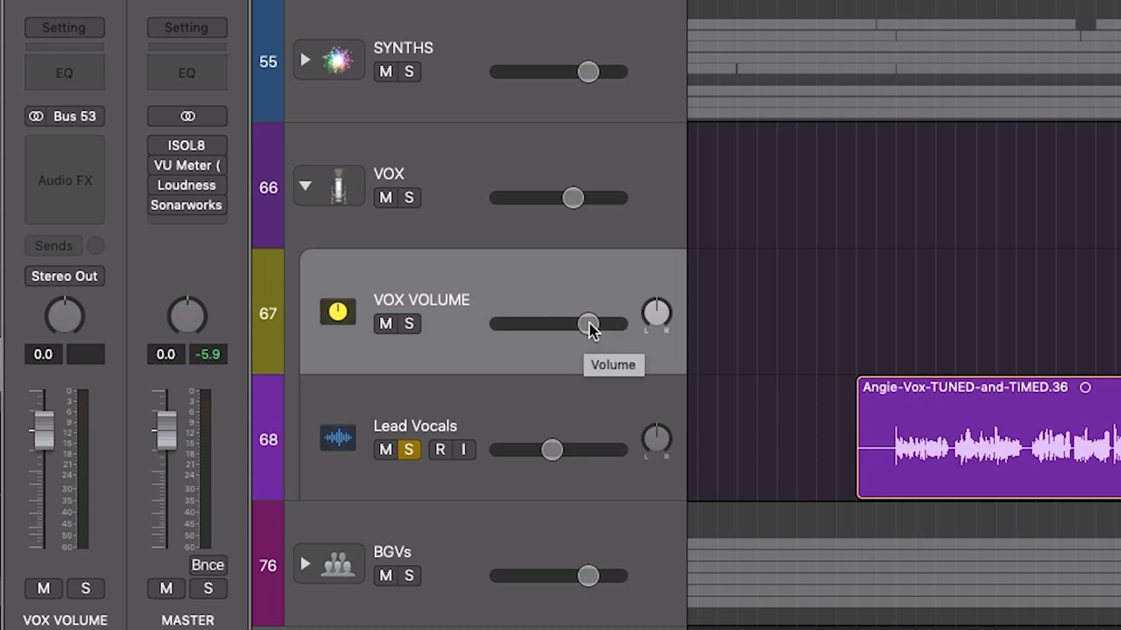
key(space)
mouse_move(588, 324)
mouse_down()
mouse_move(500, 324)
mouse_move(578, 324)
mouse_up()
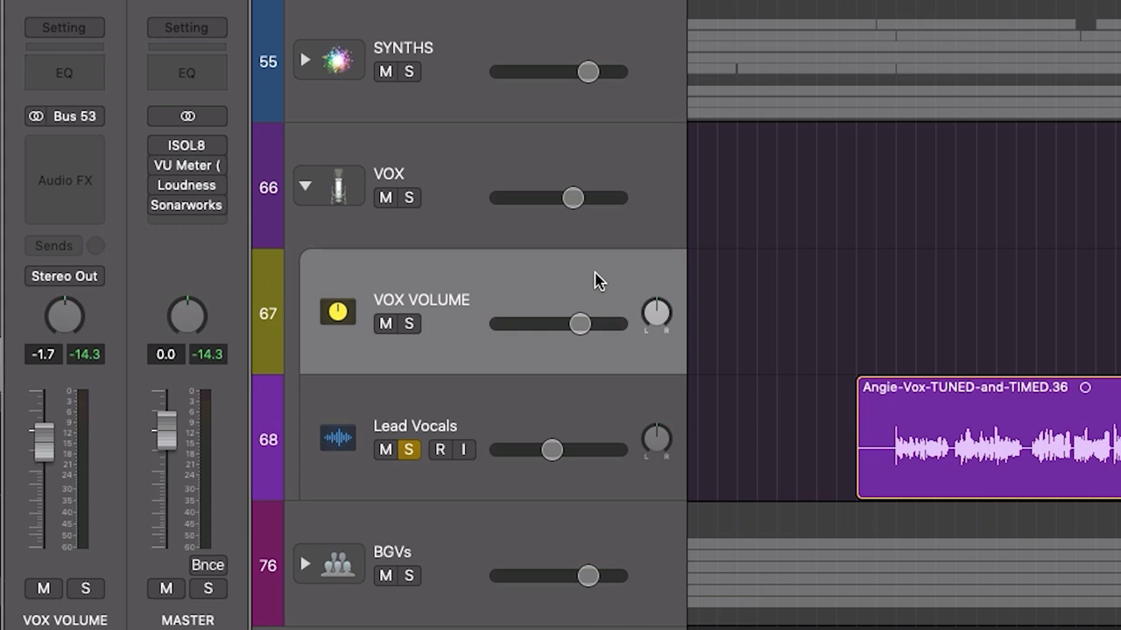
click(434, 413)
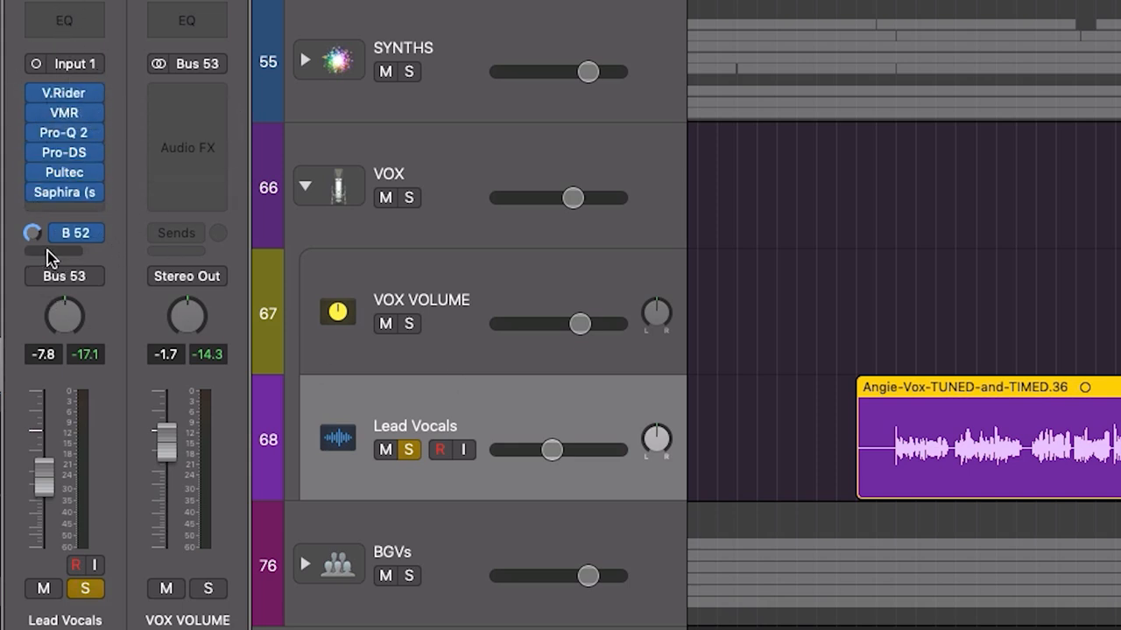
Step: Send VOX VOLUME to Bus 54 and load a Little Plate reverb on Aux 51
mouse_move(64, 244)
click(408, 278)
click(43, 250)
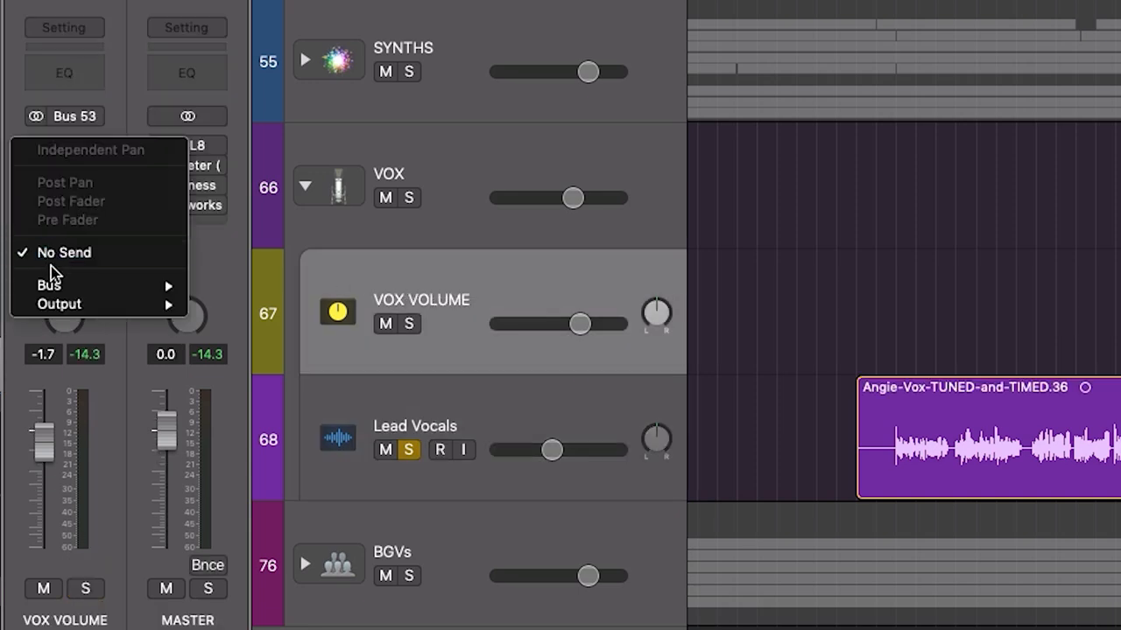
click(411, 429)
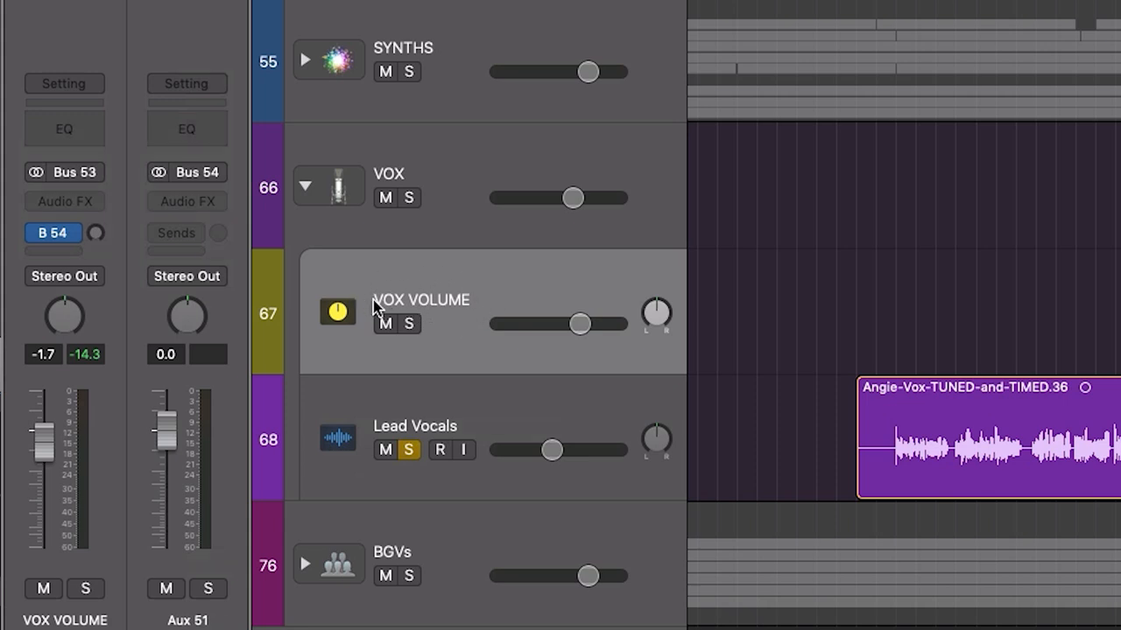
click(166, 203)
mouse_move(202, 422)
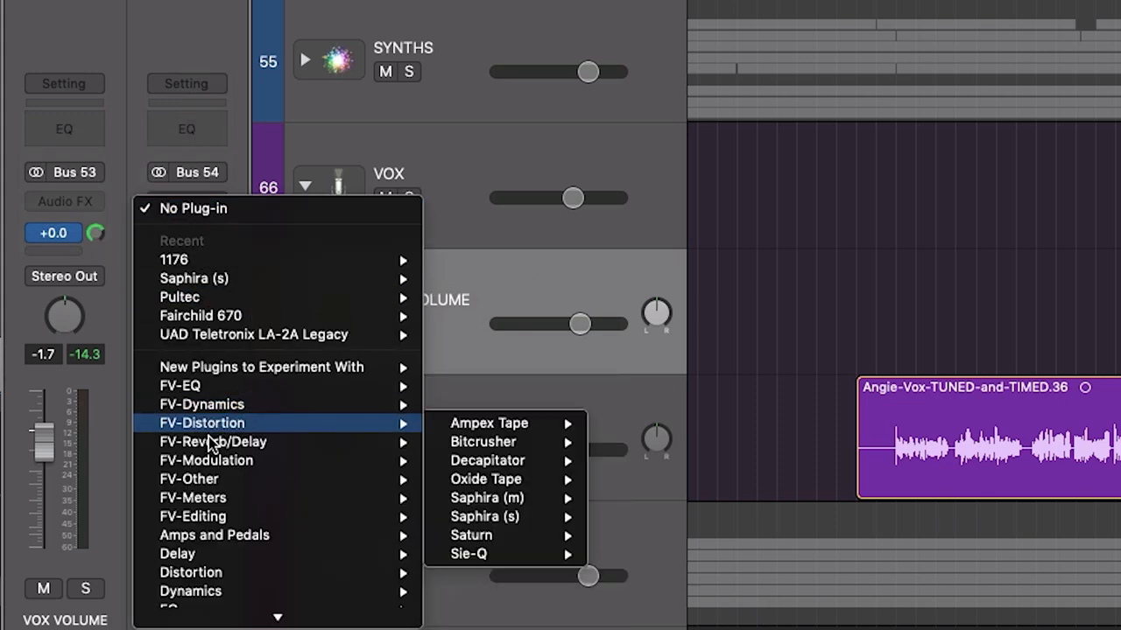
click(478, 460)
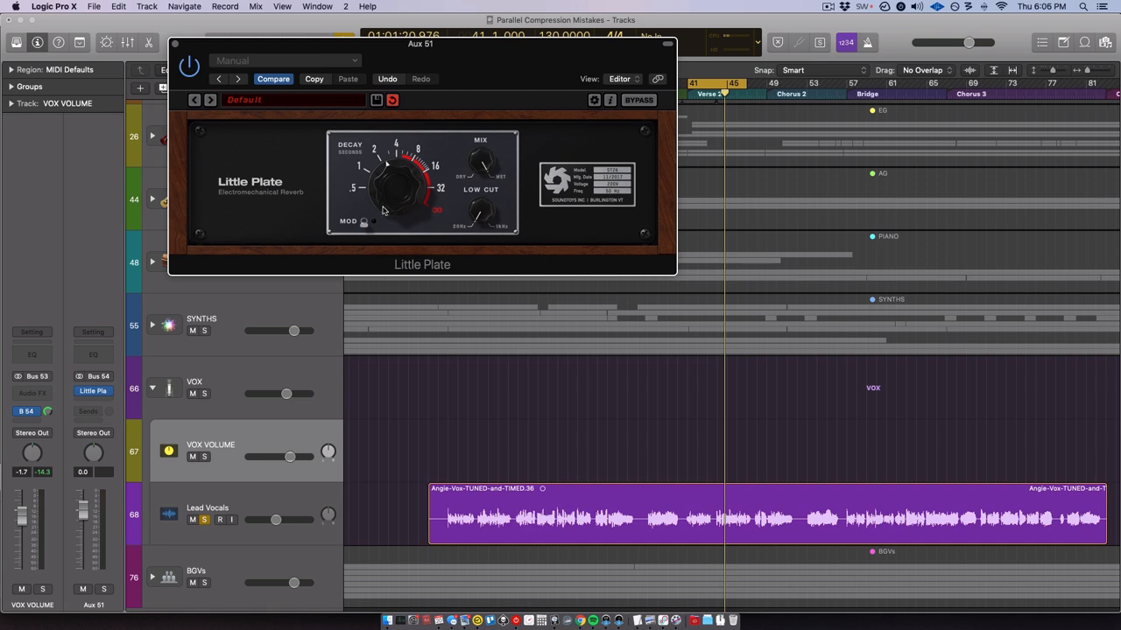
drag(447, 54, 425, 67)
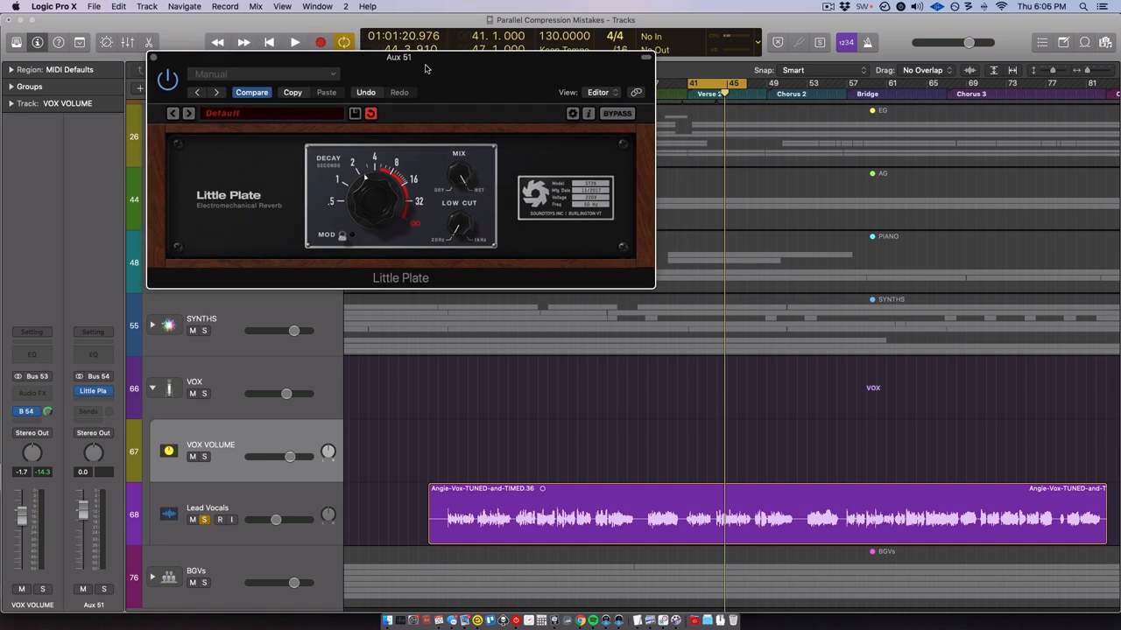
Step: During playback, pull the reverb aux down to about -16.4 dB and trim the VOX VOLUME level
key(space)
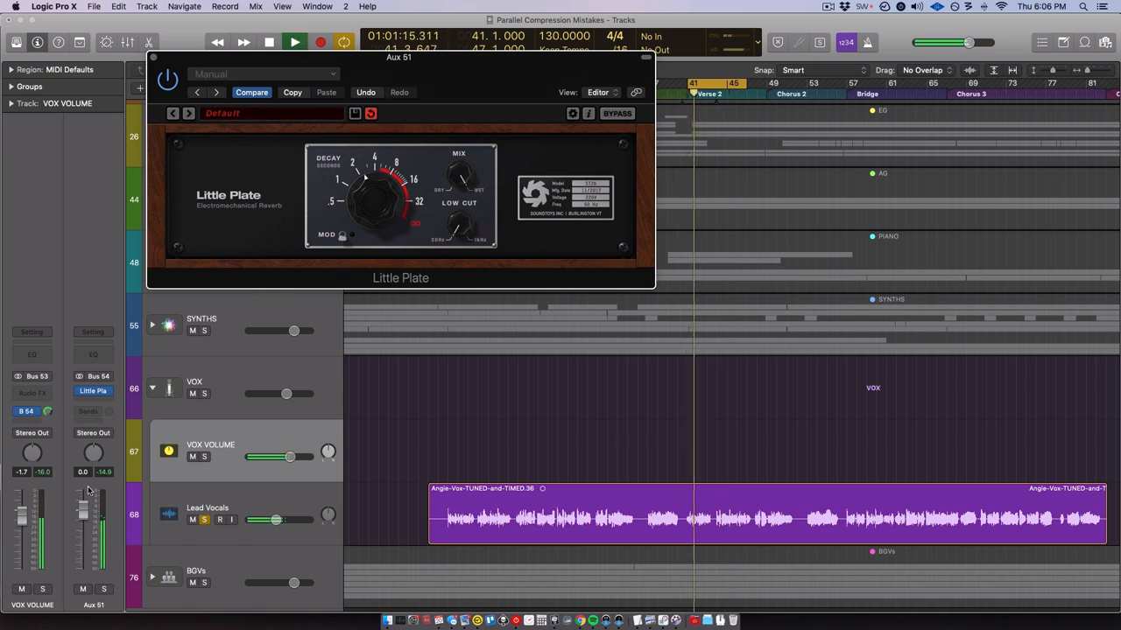
drag(83, 510, 83, 561)
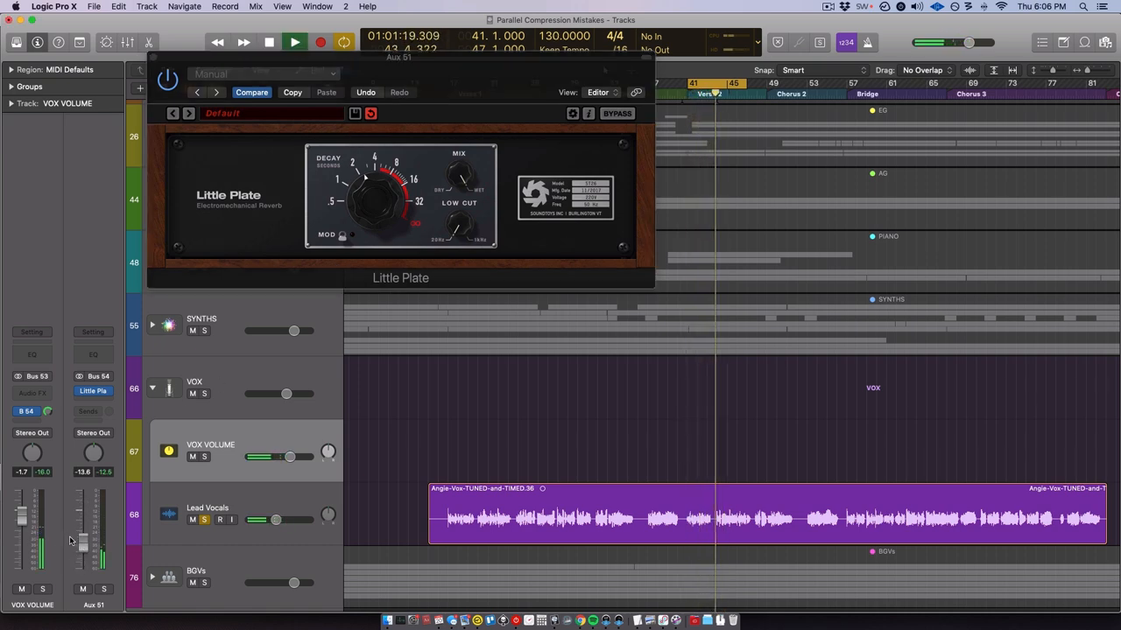
drag(83, 543, 83, 549)
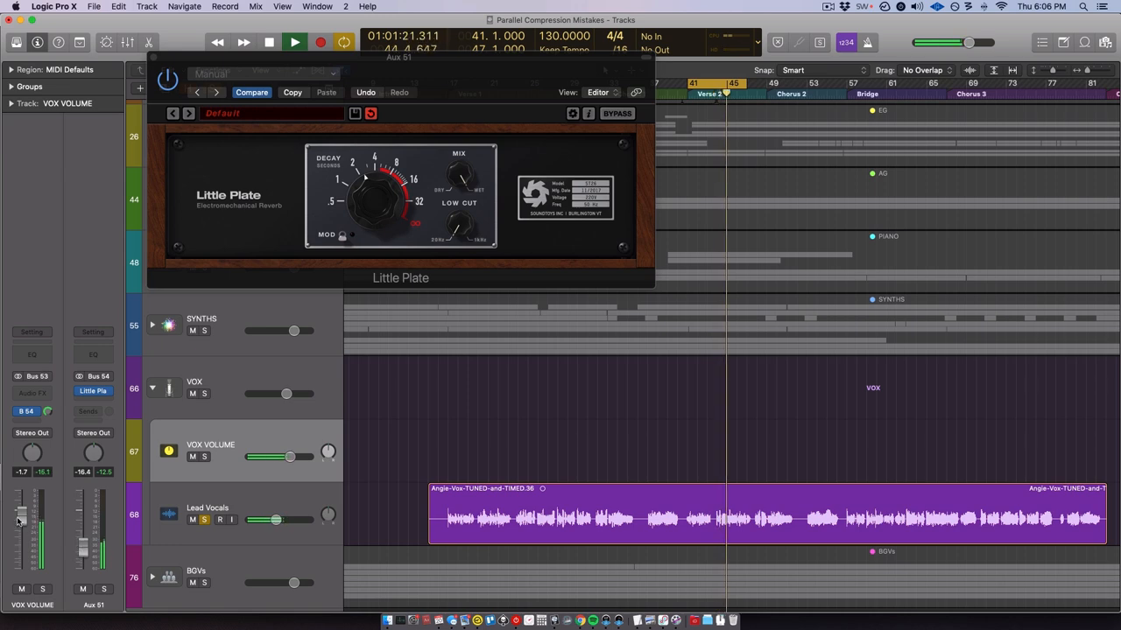
mouse_move(22, 516)
mouse_down()
mouse_move(21, 560)
mouse_move(22, 518)
mouse_up()
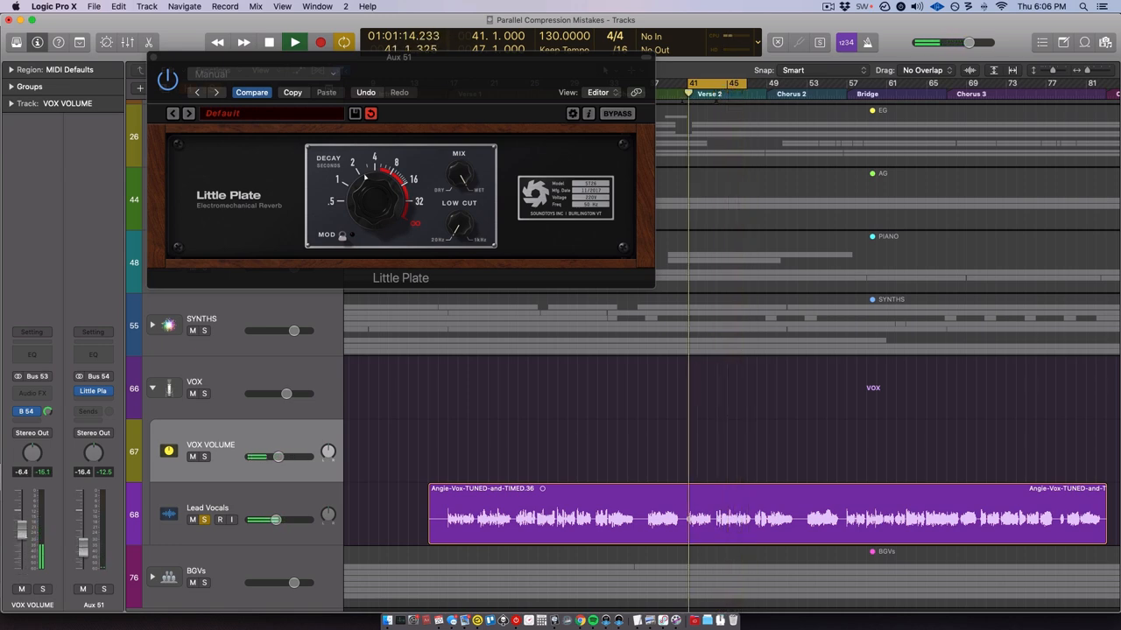
key(space)
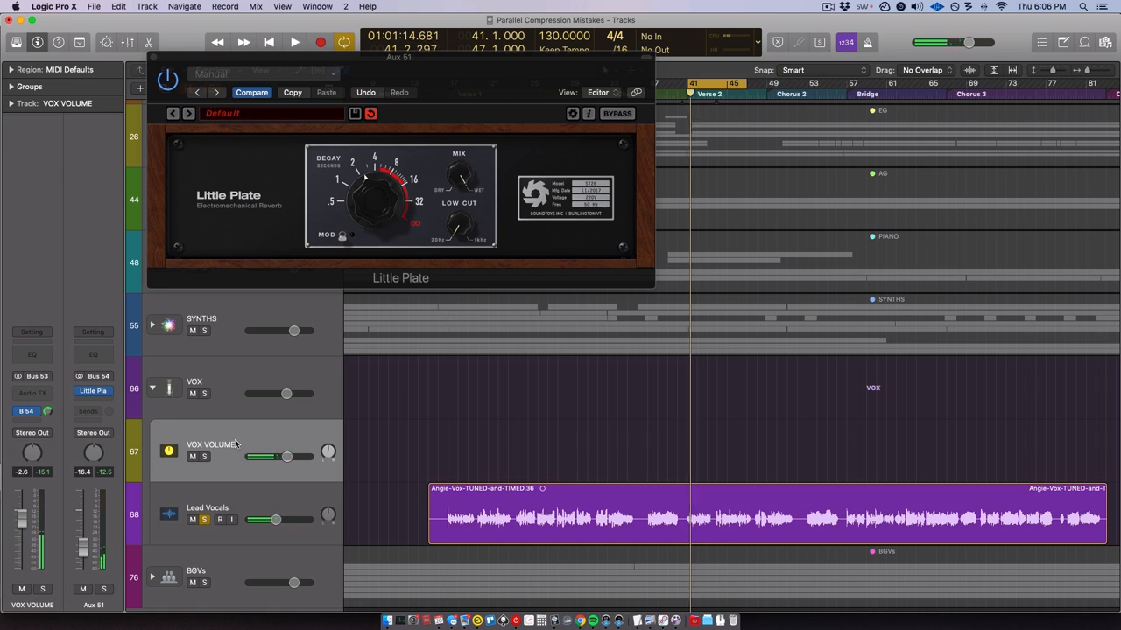
key(a)
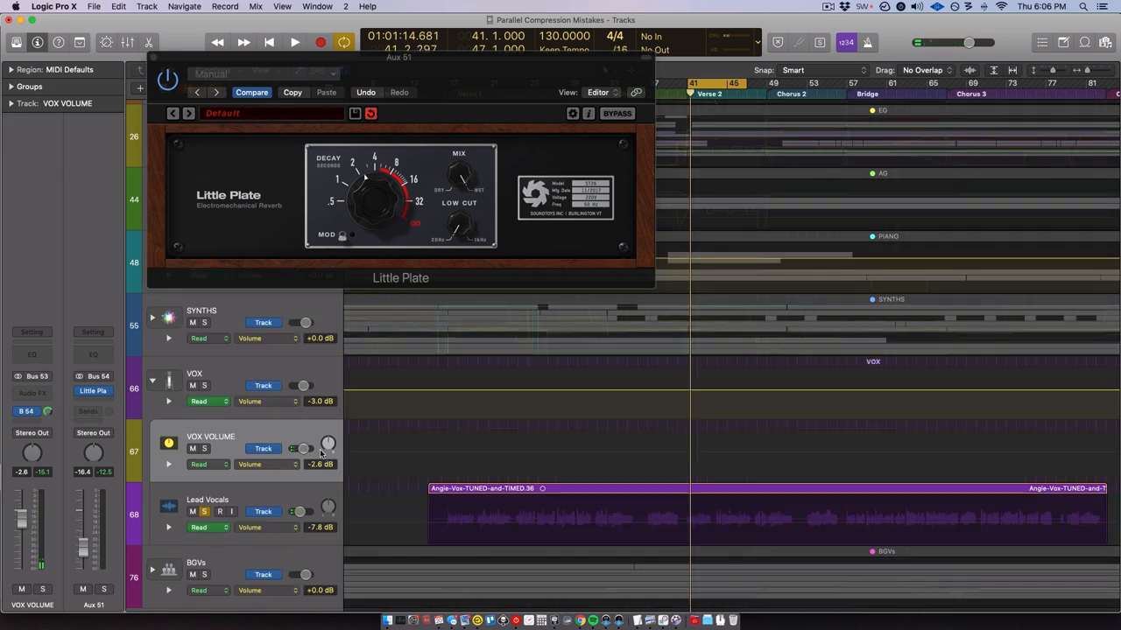
Step: Dip a stretch of VOX VOLUME automation to -7.0 dB and add points for the following rise
drag(649, 460, 685, 461)
click(660, 452)
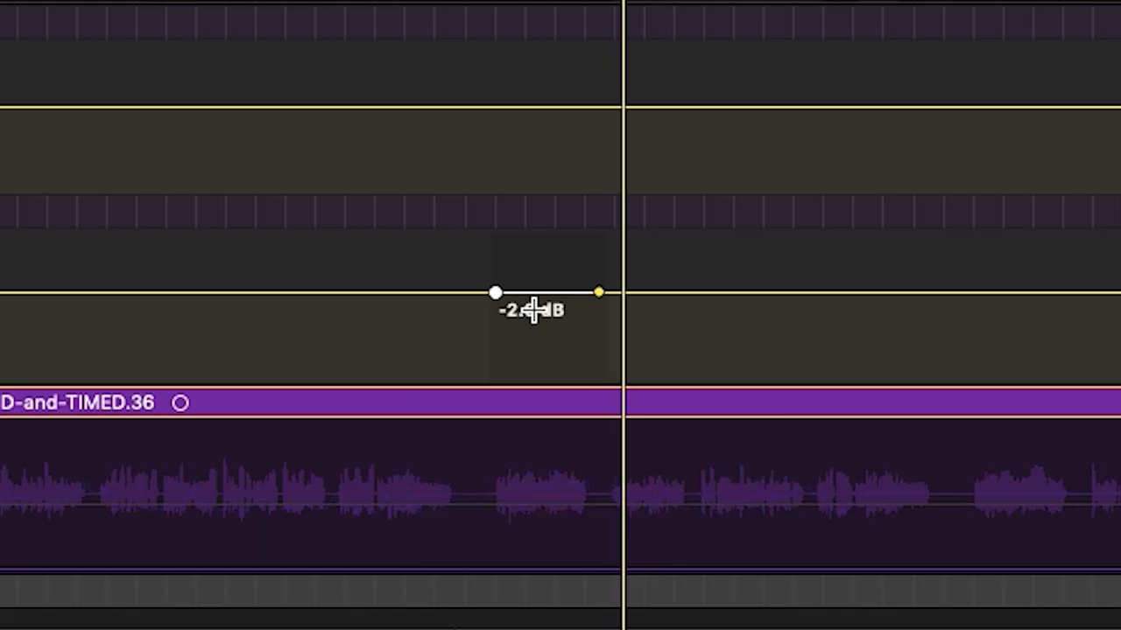
mouse_move(508, 293)
mouse_down()
mouse_move(541, 314)
mouse_move(767, 295)
mouse_move(711, 292)
mouse_move(710, 280)
mouse_up()
click(712, 303)
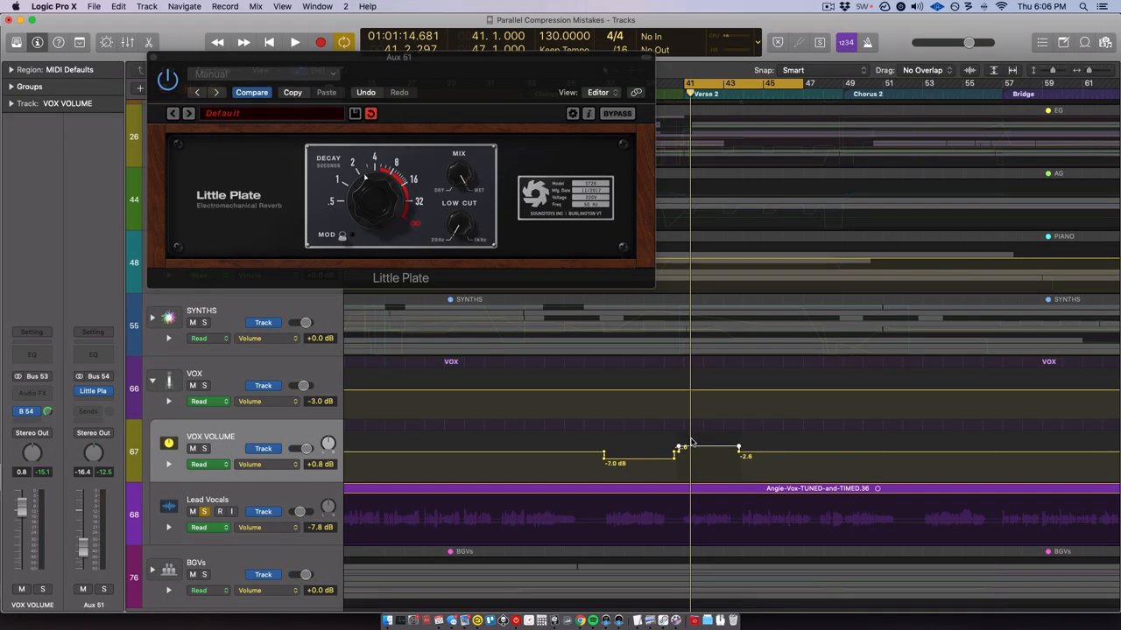
Step: Lower a later VOX VOLUME stretch to -8.8 dB while auditioning, then zoom out over the song
key(space)
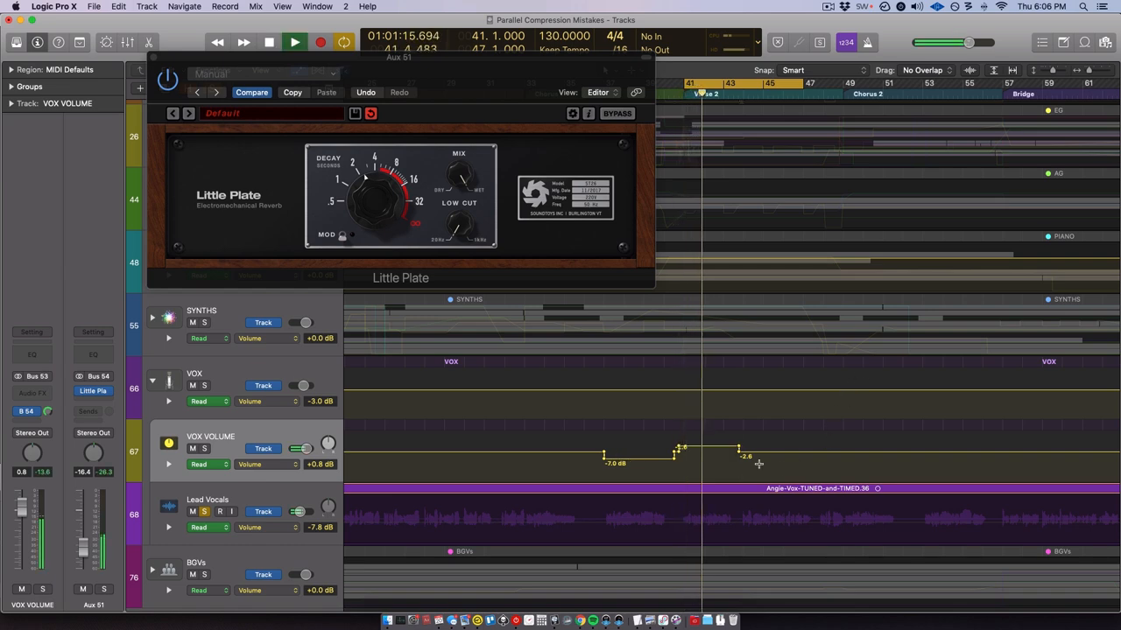
mouse_move(738, 461)
mouse_down()
mouse_move(817, 458)
mouse_move(794, 465)
mouse_up()
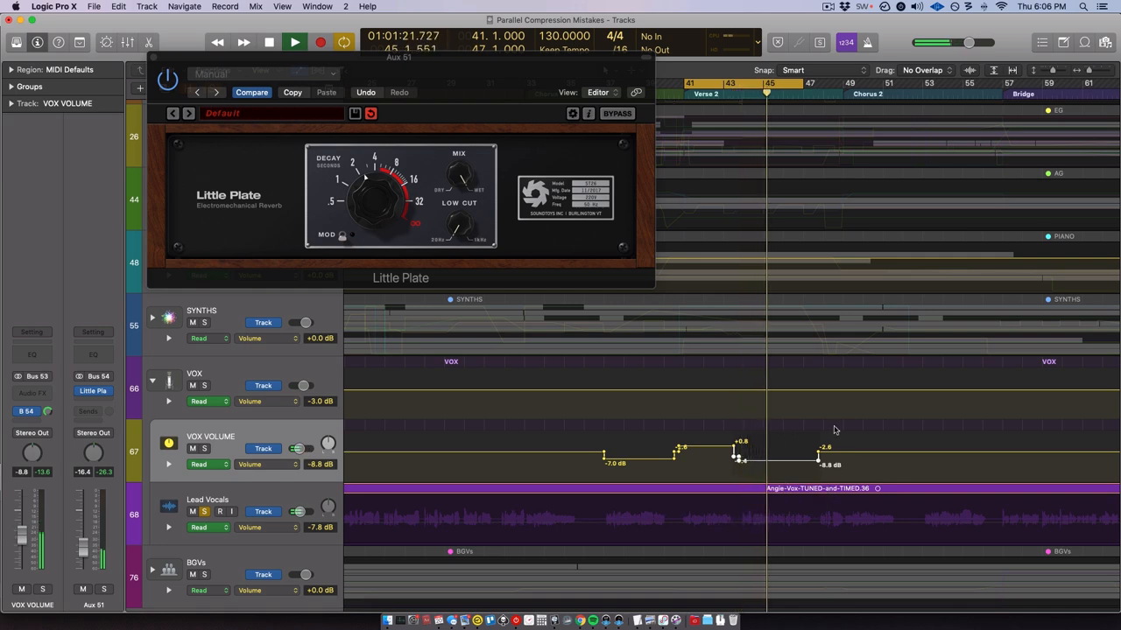
key(super+Left)
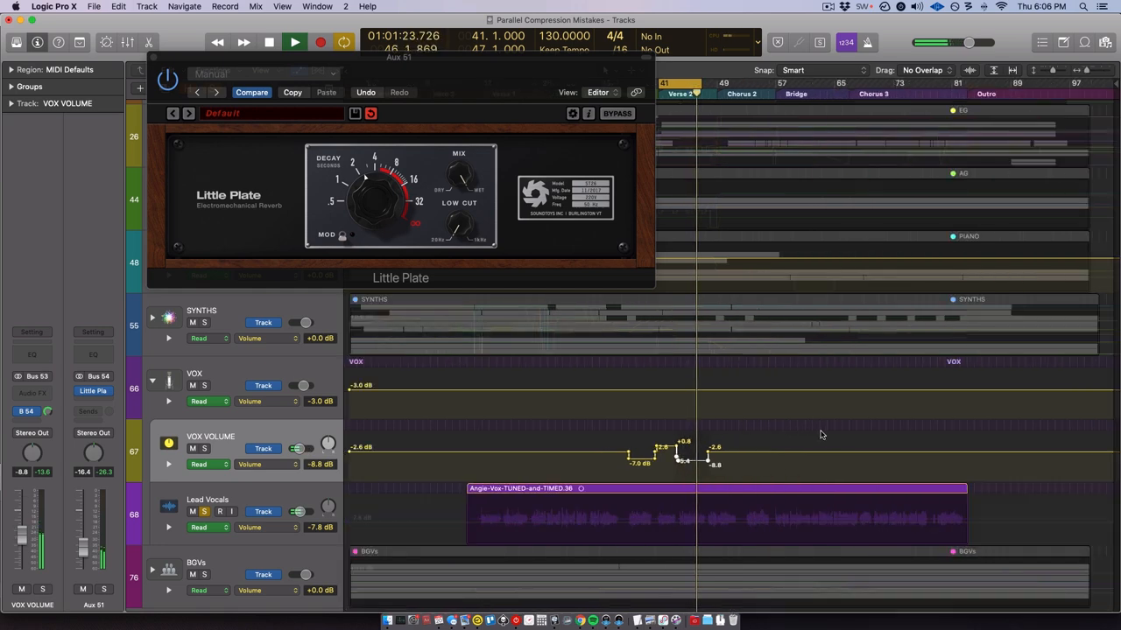
key(space)
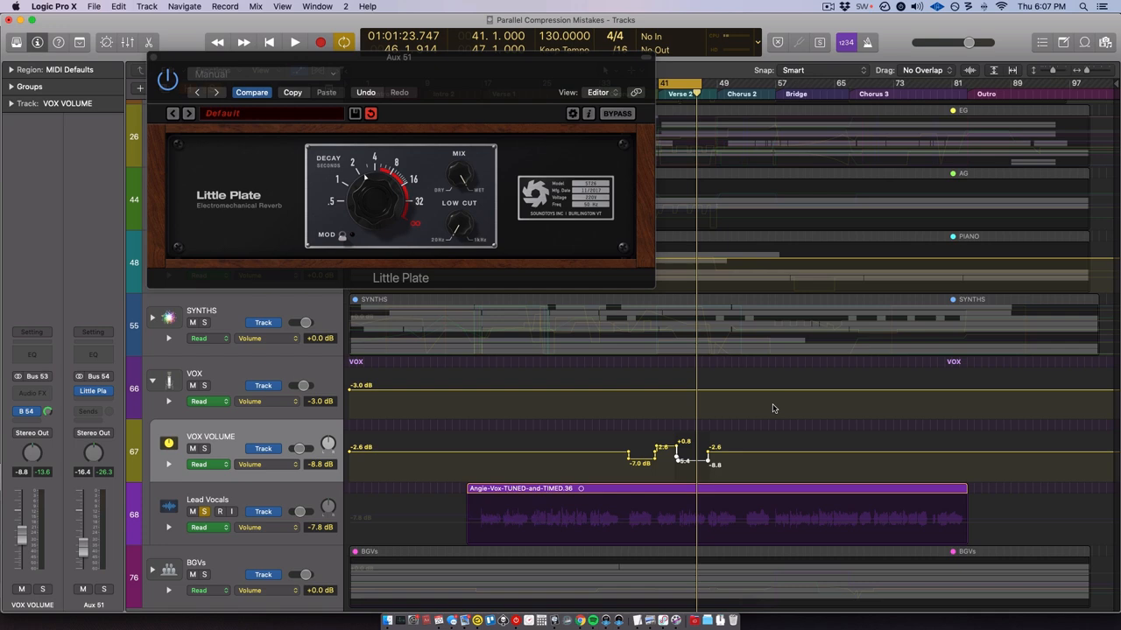